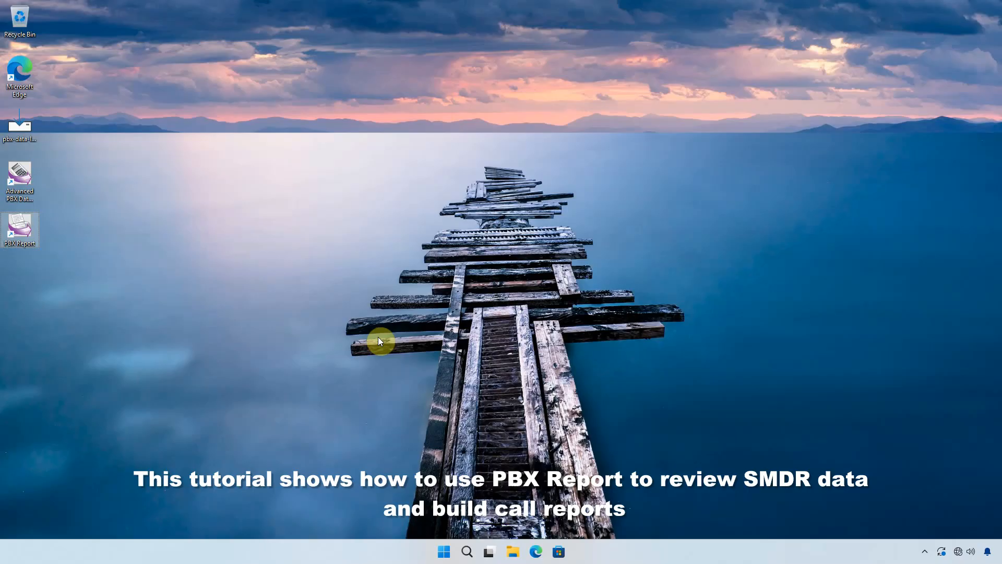
# Step: Launch PBX Report, look at the Reports and Sites Departments Divisions sections, and return to the SMDR records
pyautogui.doubleClick(24, 229)
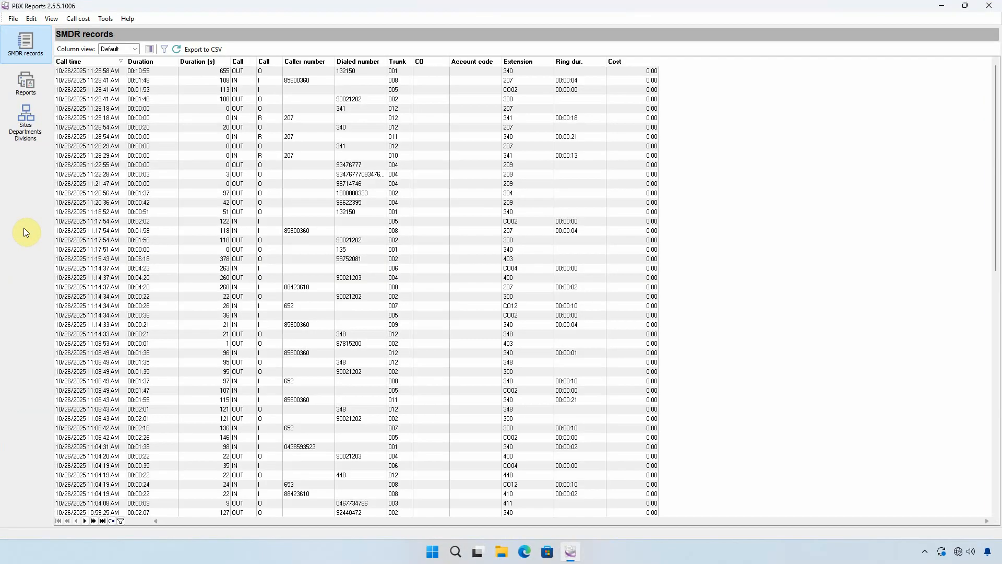
pyautogui.click(26, 82)
pyautogui.click(24, 128)
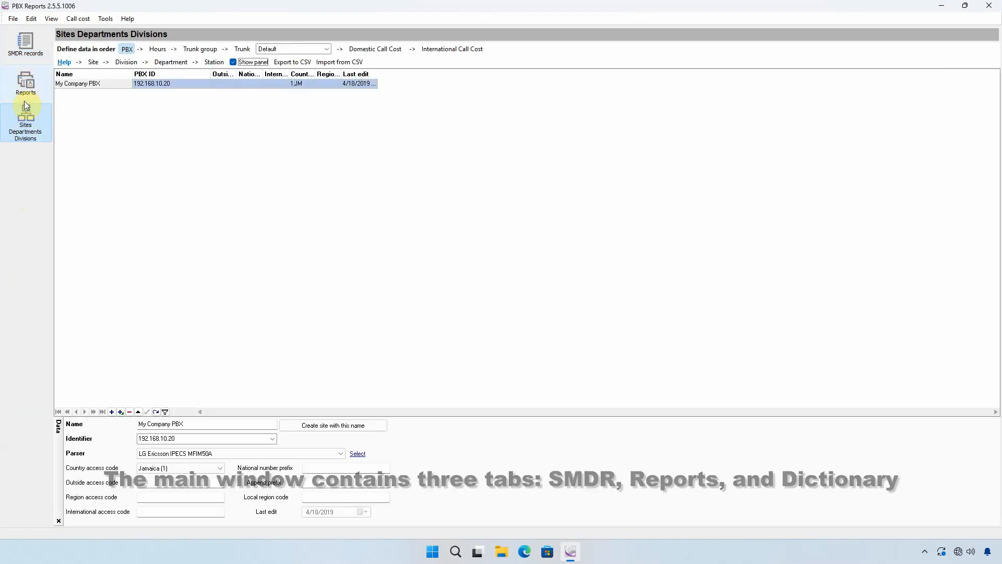
pyautogui.click(28, 45)
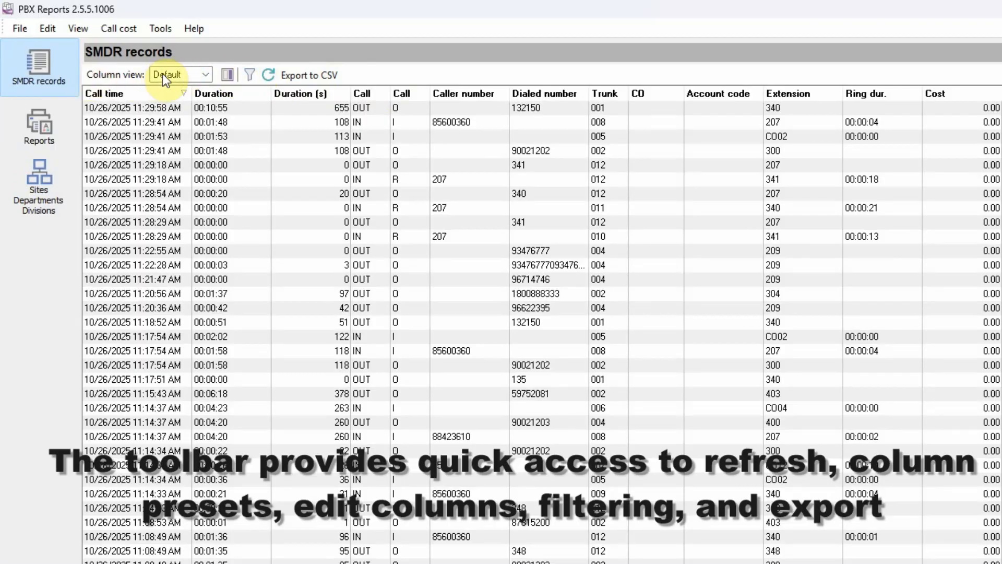
# Step: Hide the Cost and Ring dur. columns of the Default column view, show both again, and accept the column settings
pyautogui.click(204, 76)
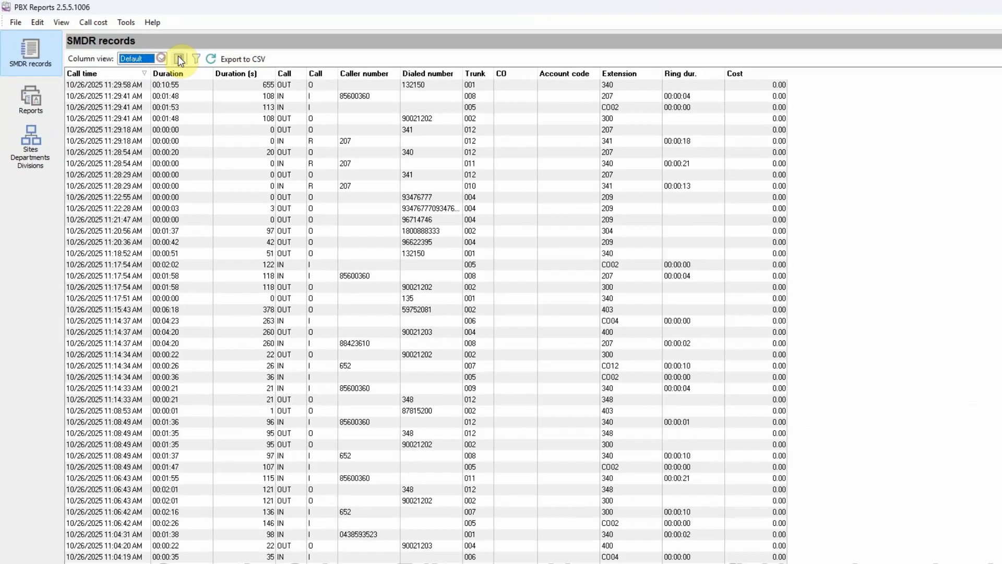
pyautogui.click(228, 75)
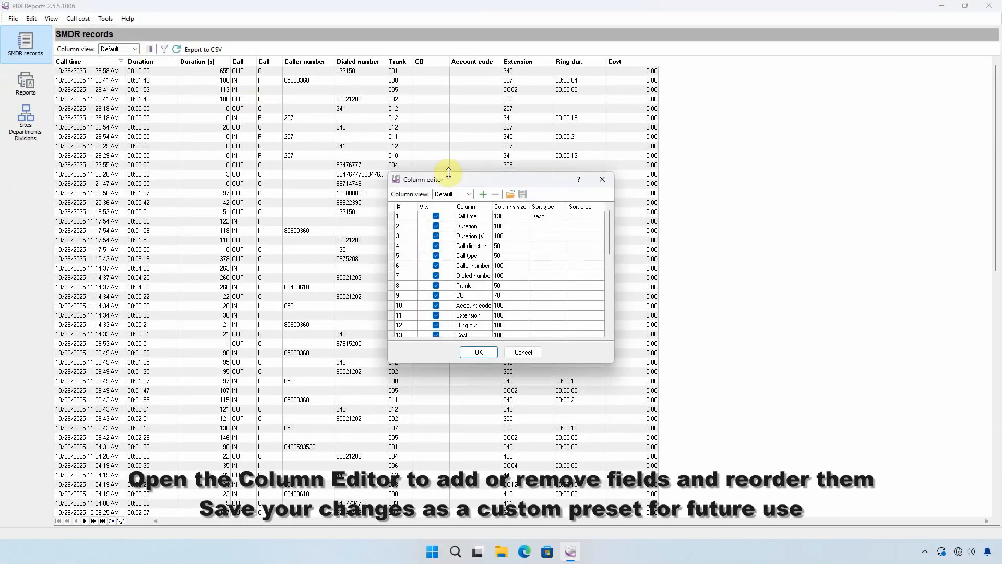
pyautogui.moveTo(611, 230)
pyautogui.mouseDown()
pyautogui.moveTo(610, 256)
pyautogui.moveTo(611, 244)
pyautogui.mouseUp()
pyautogui.click(436, 305)
pyautogui.click(436, 296)
pyautogui.click(436, 306)
pyautogui.click(436, 296)
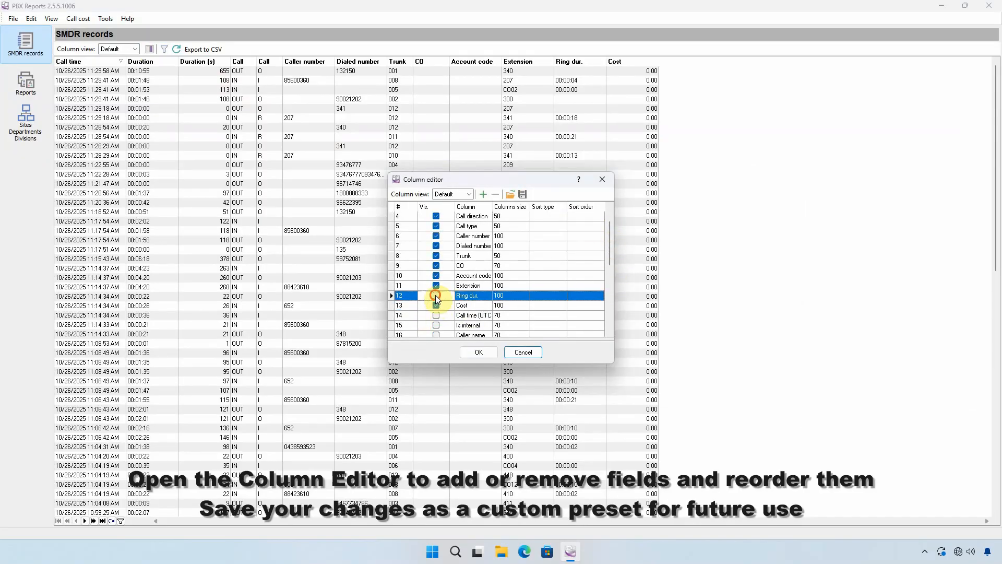
pyautogui.click(479, 353)
pyautogui.click(495, 310)
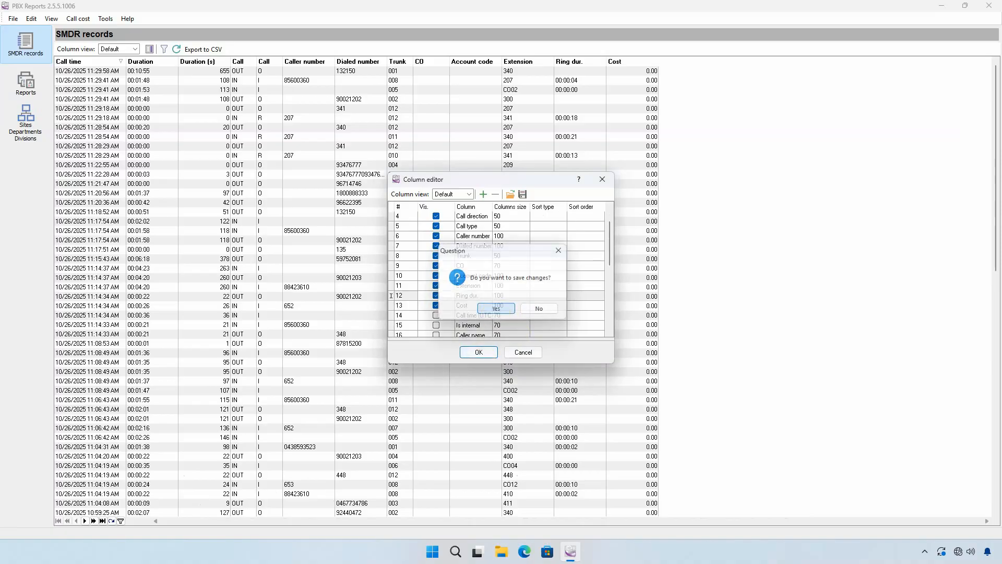
# Step: Filter the SMDR records with the condition Trunk equals 001
pyautogui.click(164, 48)
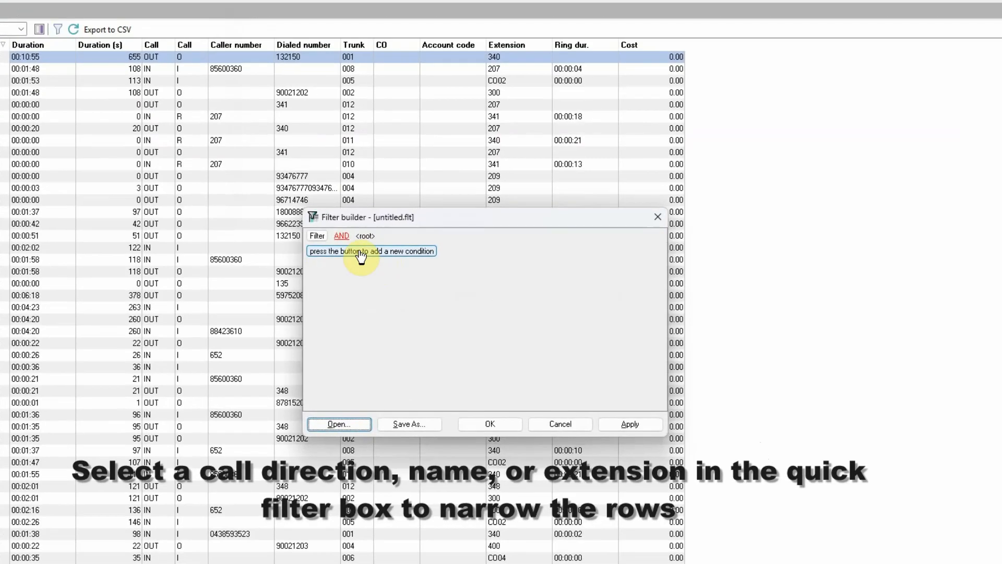
pyautogui.click(377, 242)
pyautogui.click(373, 242)
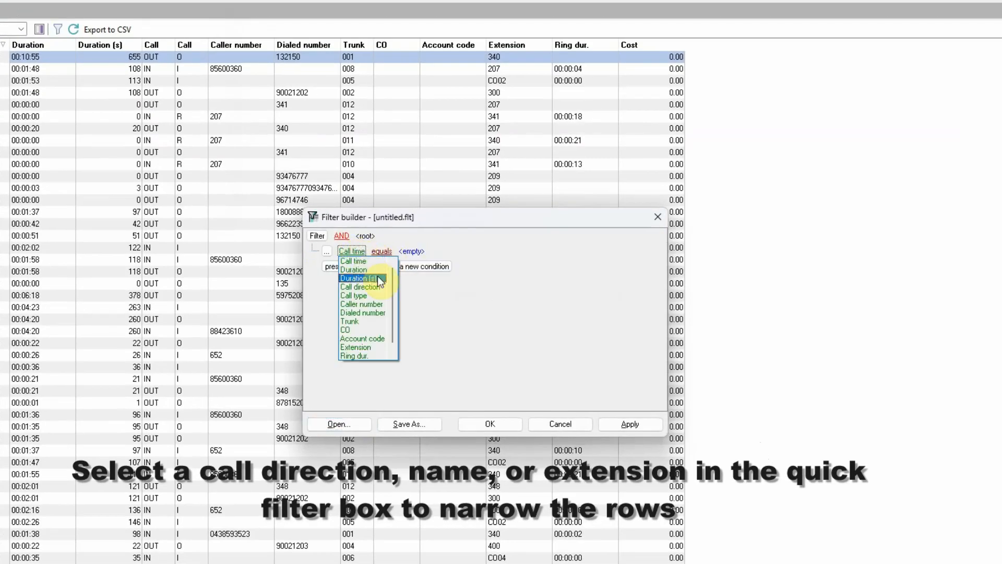
pyautogui.click(360, 320)
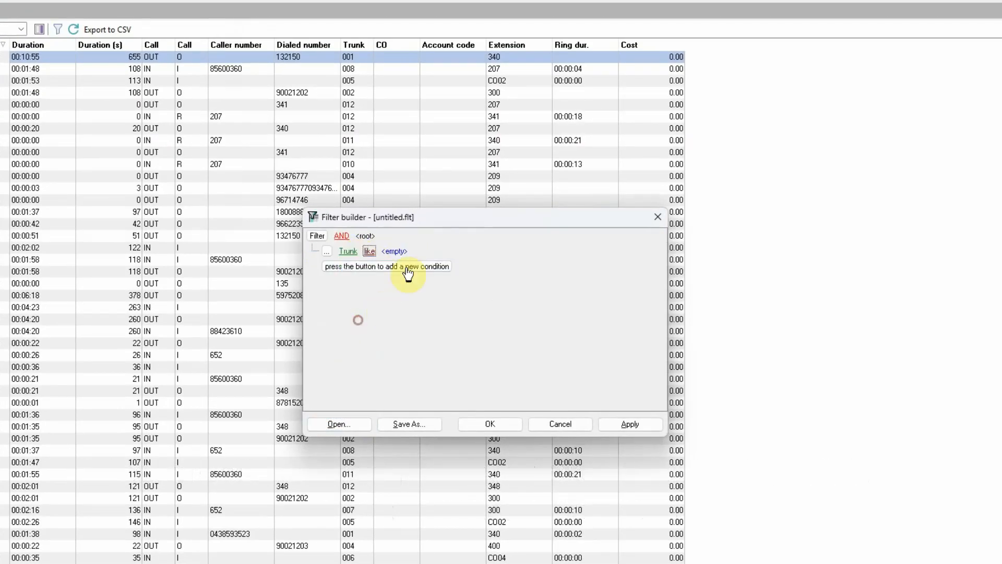
pyautogui.click(369, 251)
pyautogui.click(381, 261)
pyautogui.click(399, 252)
pyautogui.write('001')
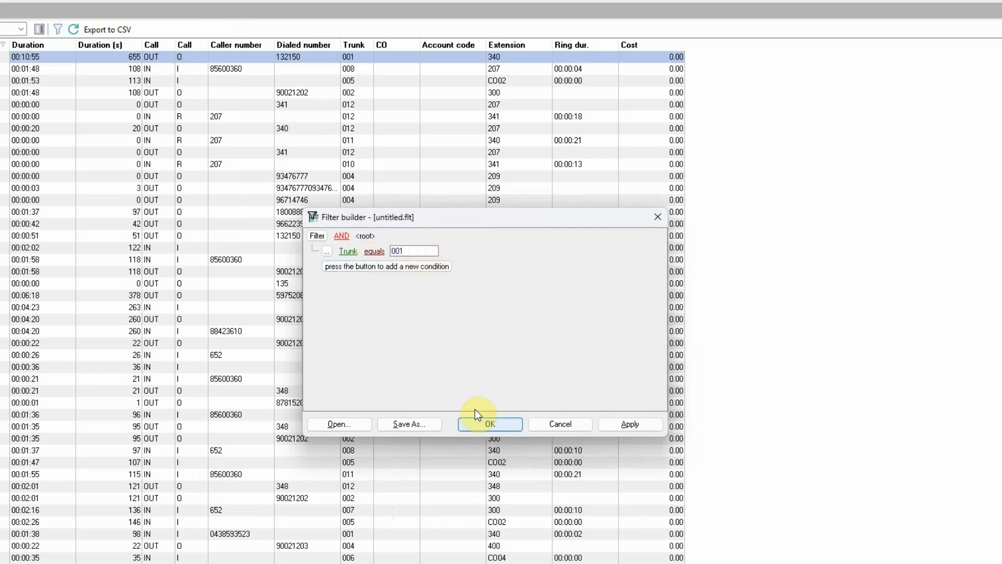
pyautogui.click(486, 422)
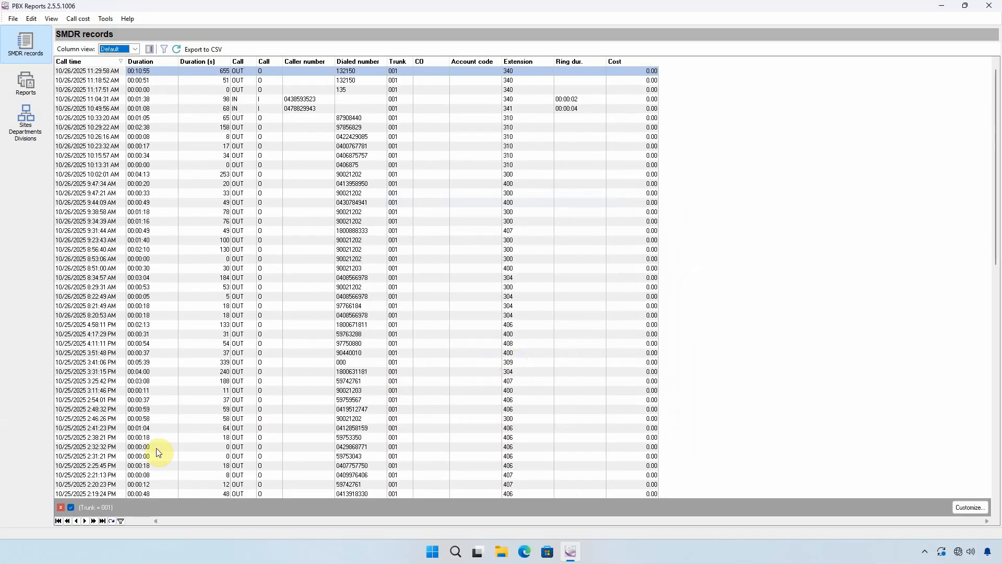
# Step: Switch the trunk filter off and on again, and remove it from the SMDR records
pyautogui.click(72, 508)
pyautogui.click(71, 508)
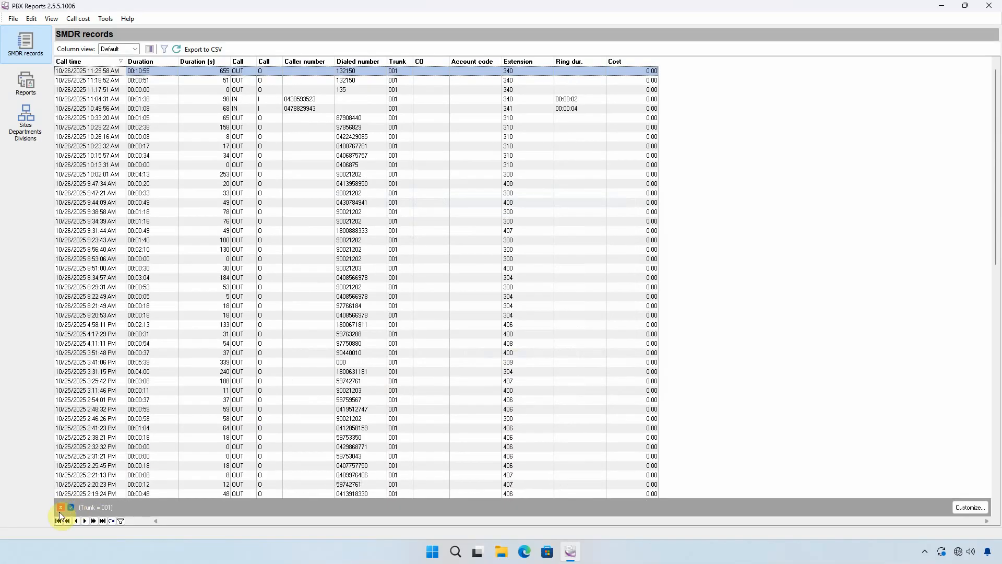
pyautogui.click(60, 509)
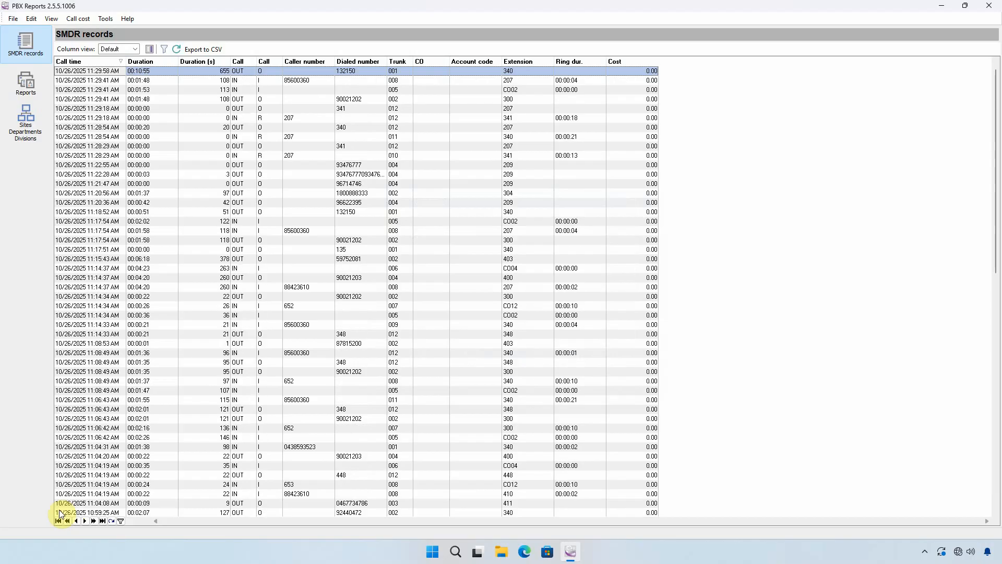
# Step: Refresh the SMDR records and view their CSV export dialog without saving a file
pyautogui.click(178, 51)
pyautogui.click(203, 50)
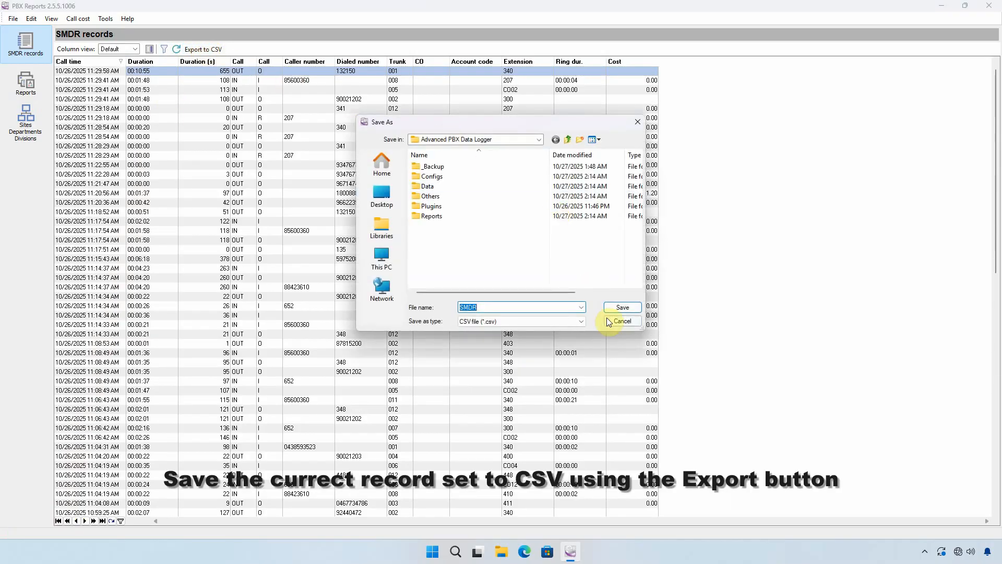
pyautogui.click(622, 321)
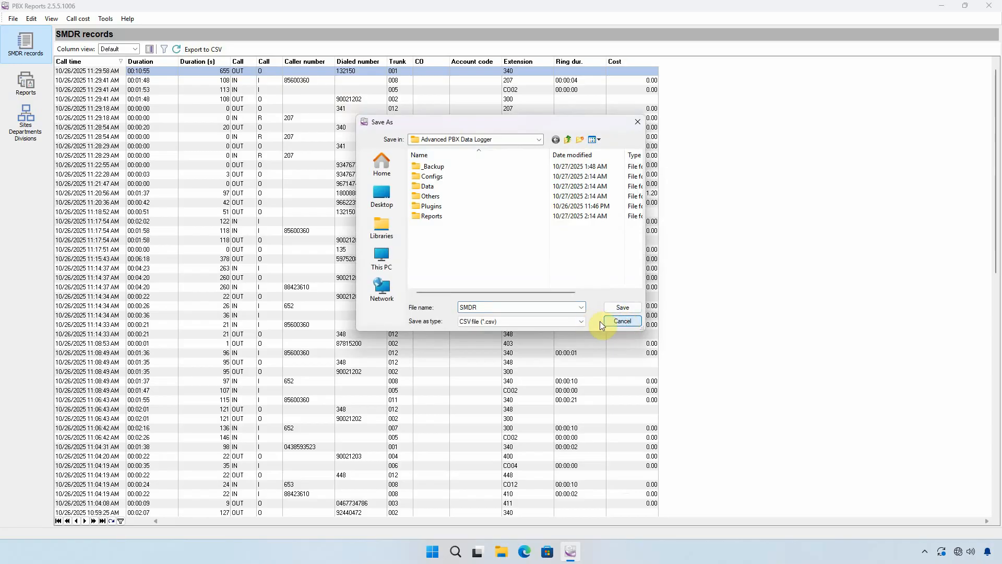
pyautogui.click(610, 323)
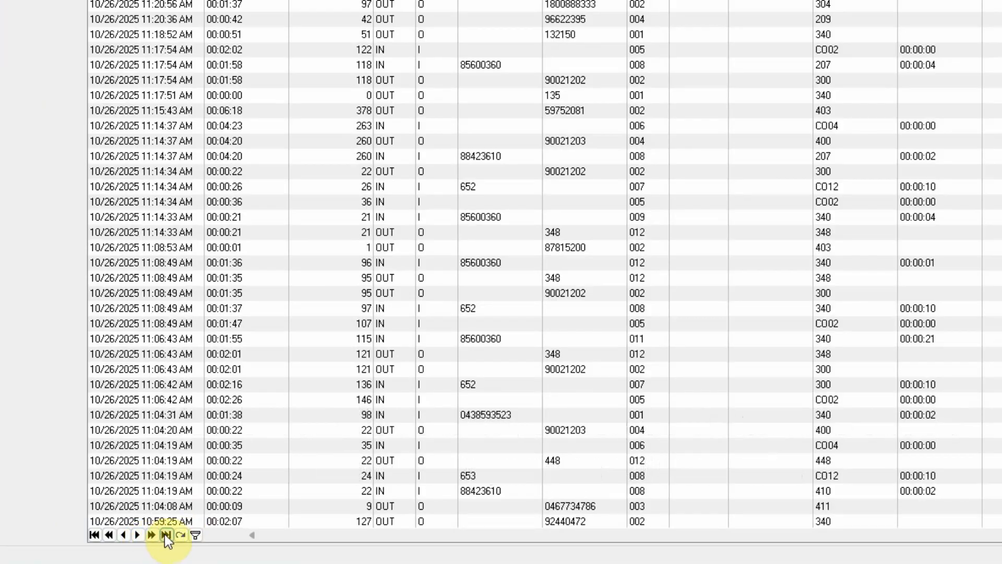
# Step: Move forward through the SMDR records and view the filter builder without adding a condition
pyautogui.click(153, 534)
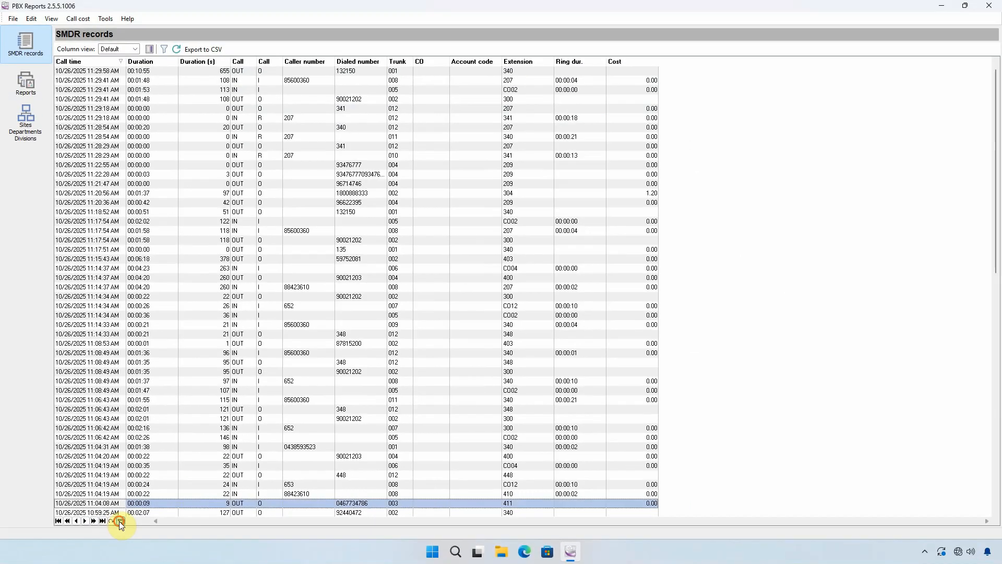
pyautogui.click(120, 521)
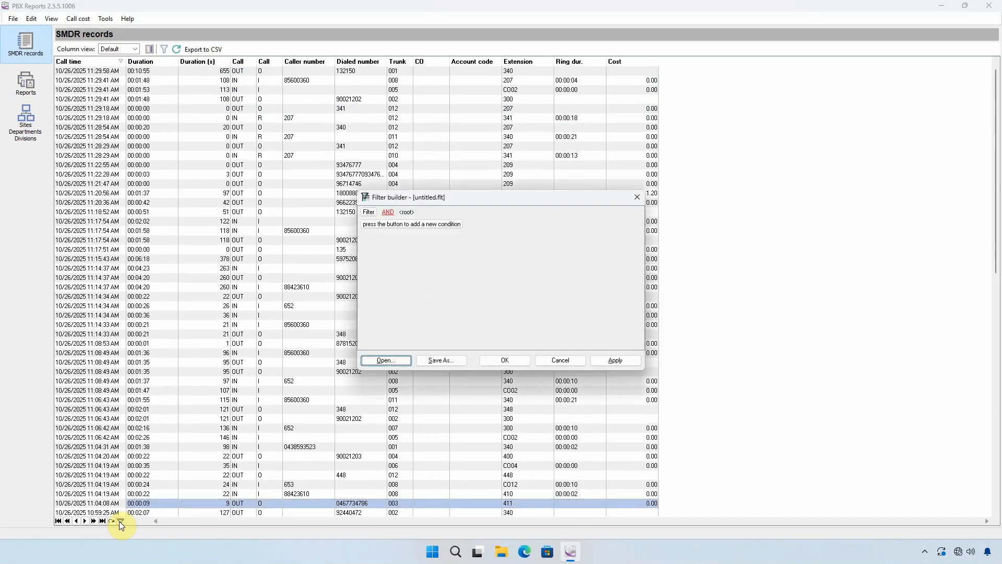
pyautogui.click(575, 363)
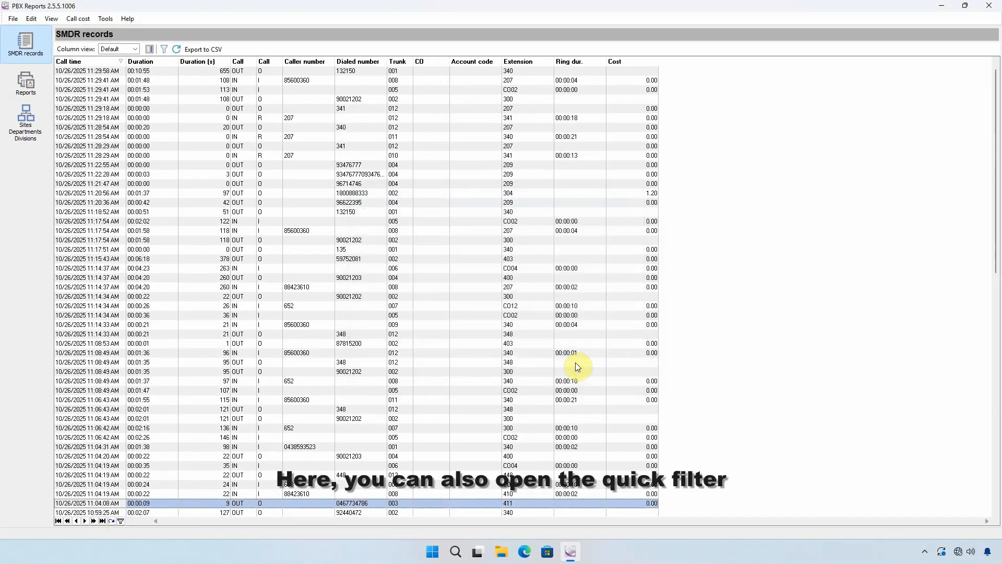
# Step: Review the organization hierarchy lists: PBX, hours, trunk groups, sites, divisions, departments and stations
pyautogui.click(24, 116)
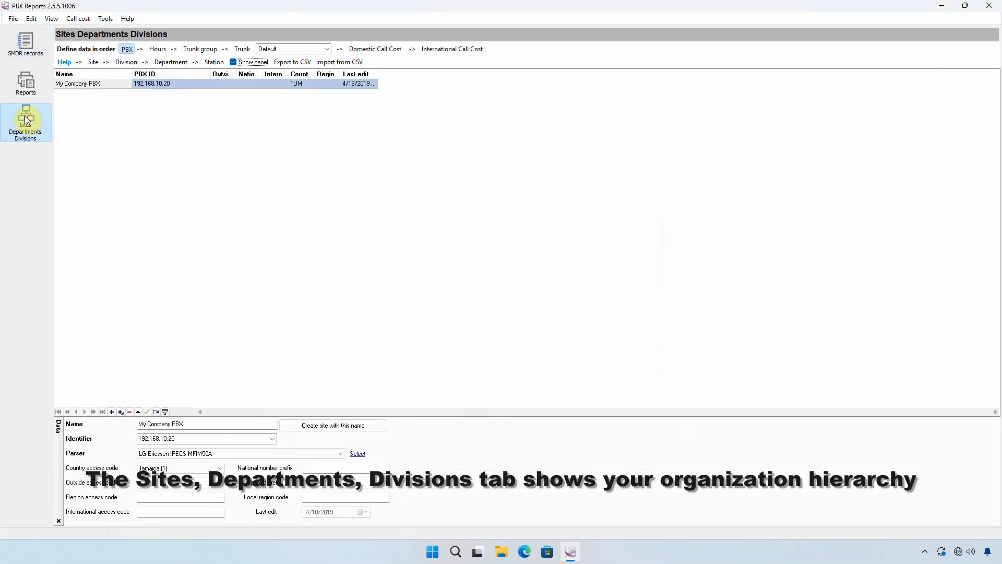
pyautogui.click(158, 48)
pyautogui.click(199, 49)
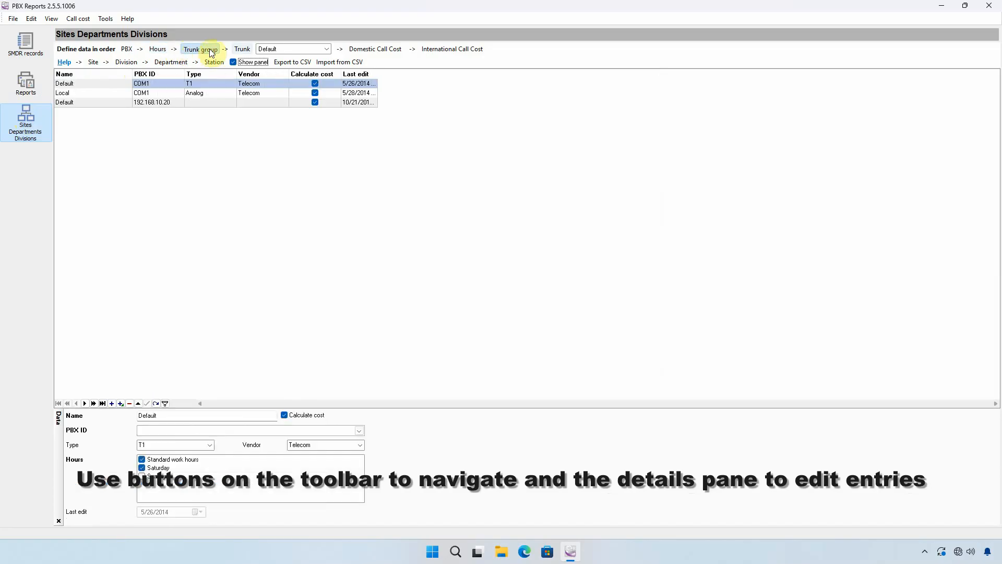
pyautogui.click(92, 63)
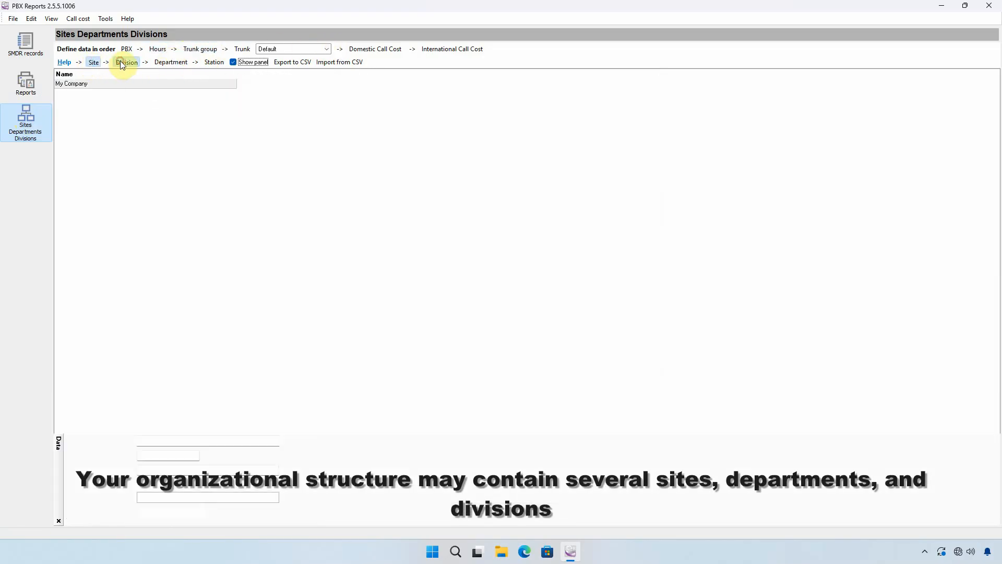
pyautogui.click(121, 63)
pyautogui.click(170, 63)
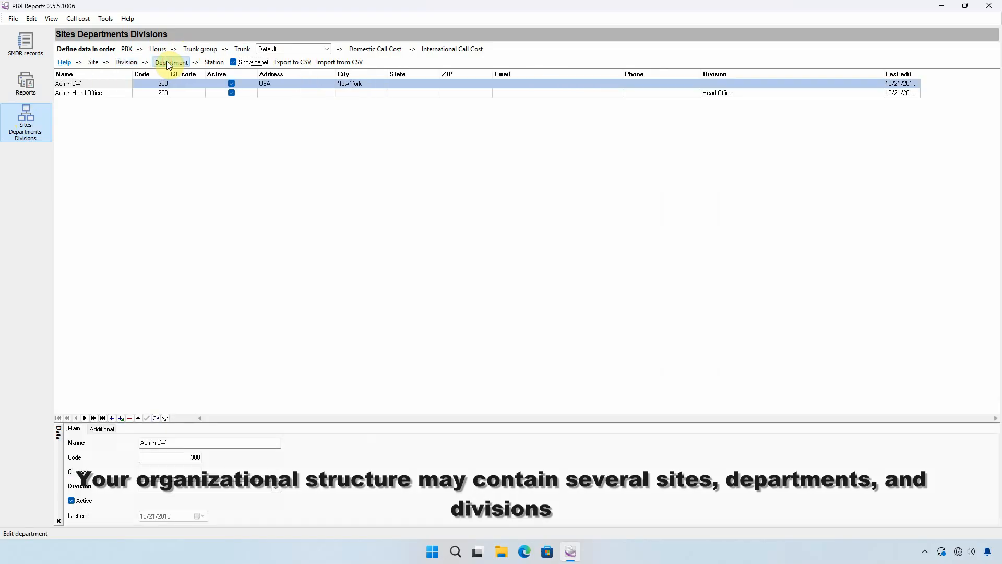
pyautogui.click(215, 62)
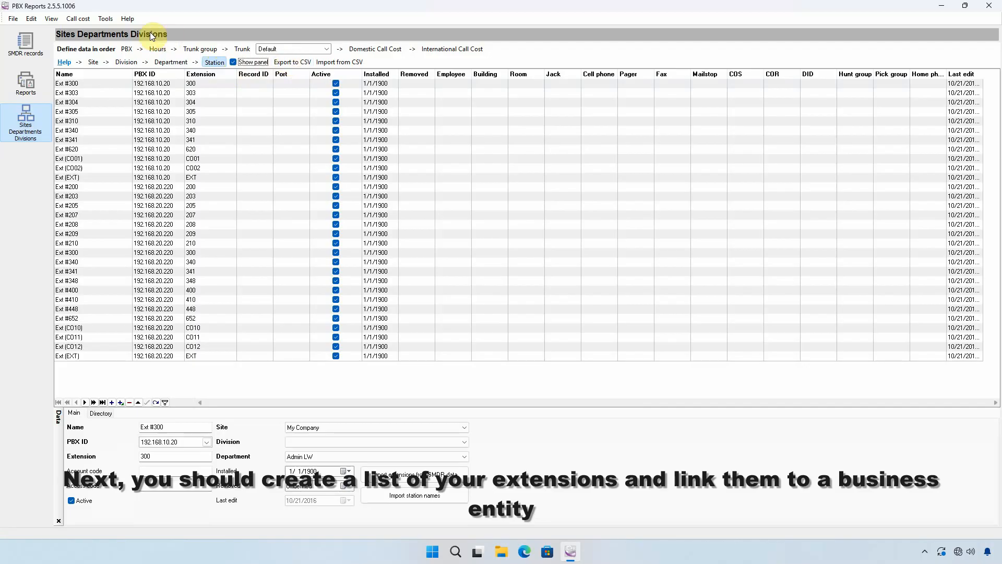
# Step: Examine the call cost commands and the station list's CSV export and import dialogs without saving or importing anything
pyautogui.click(86, 22)
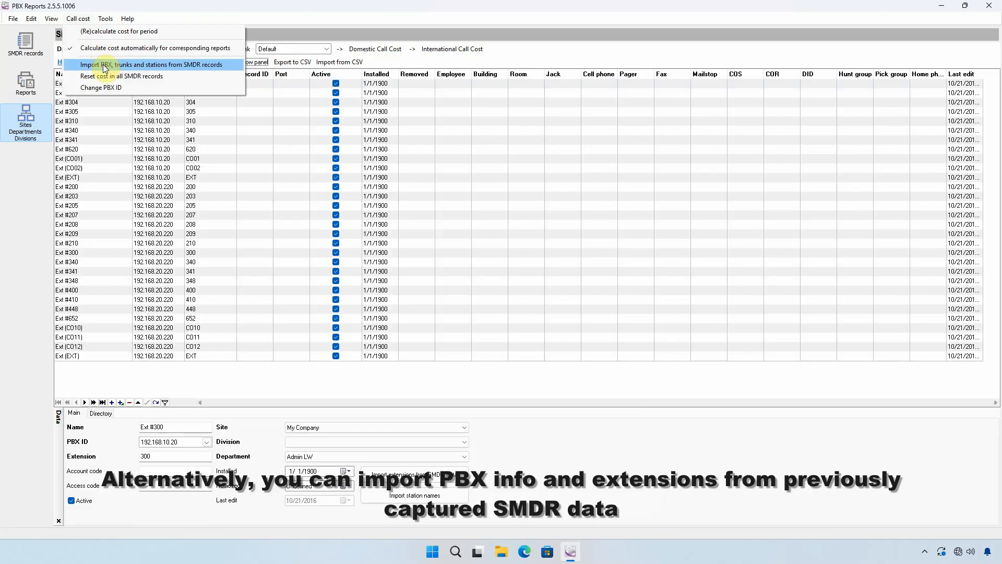
pyautogui.click(209, 17)
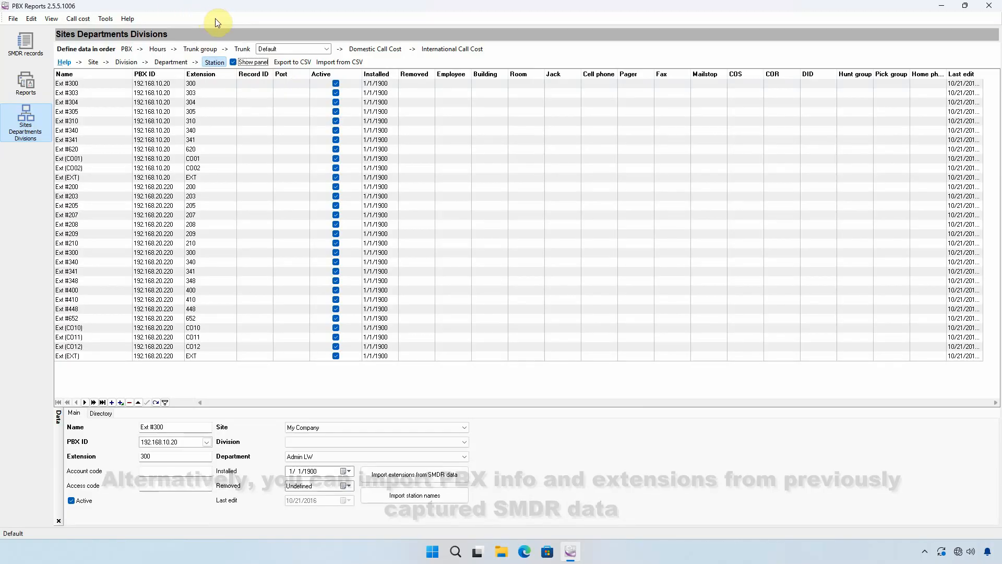
pyautogui.click(293, 62)
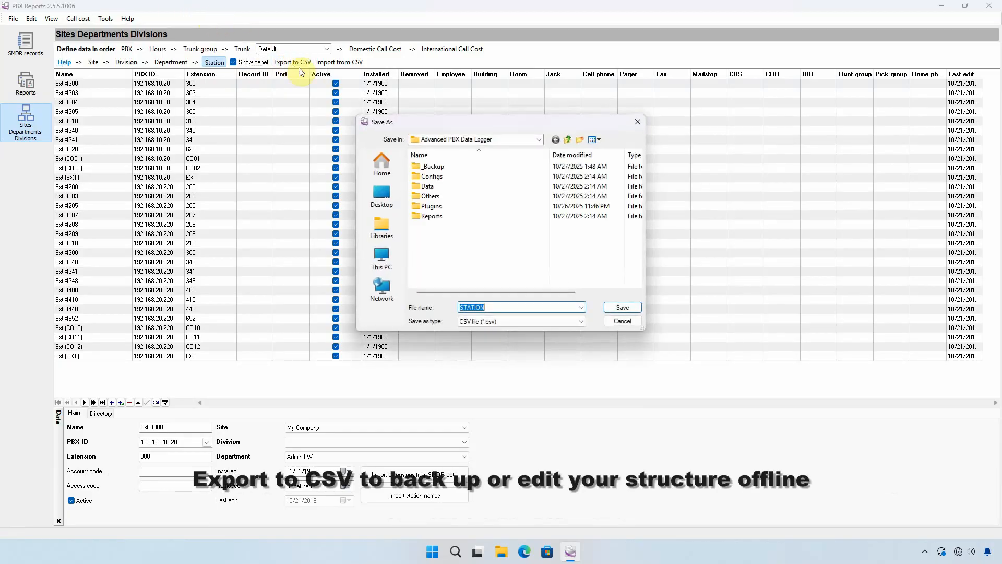
pyautogui.click(619, 321)
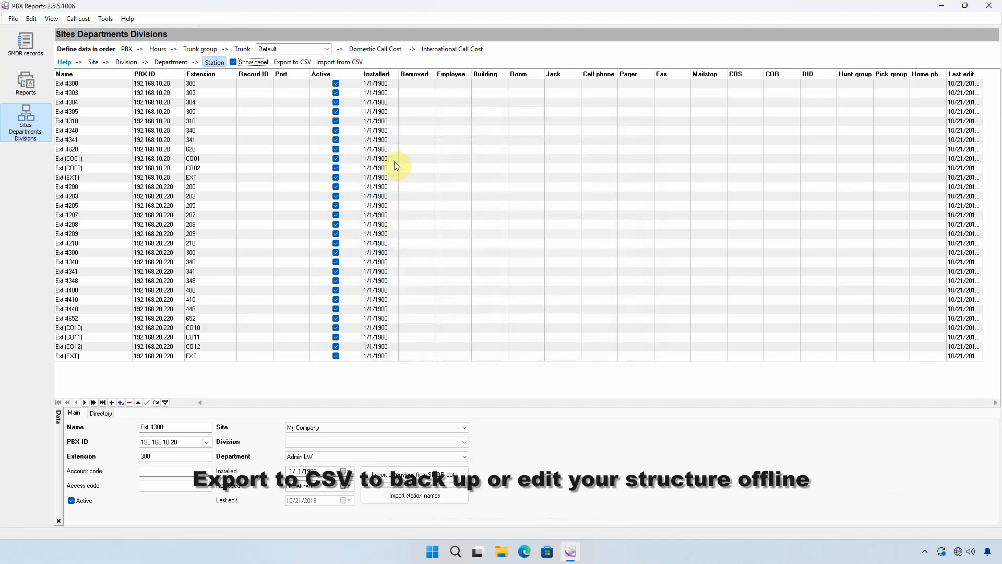
pyautogui.click(342, 62)
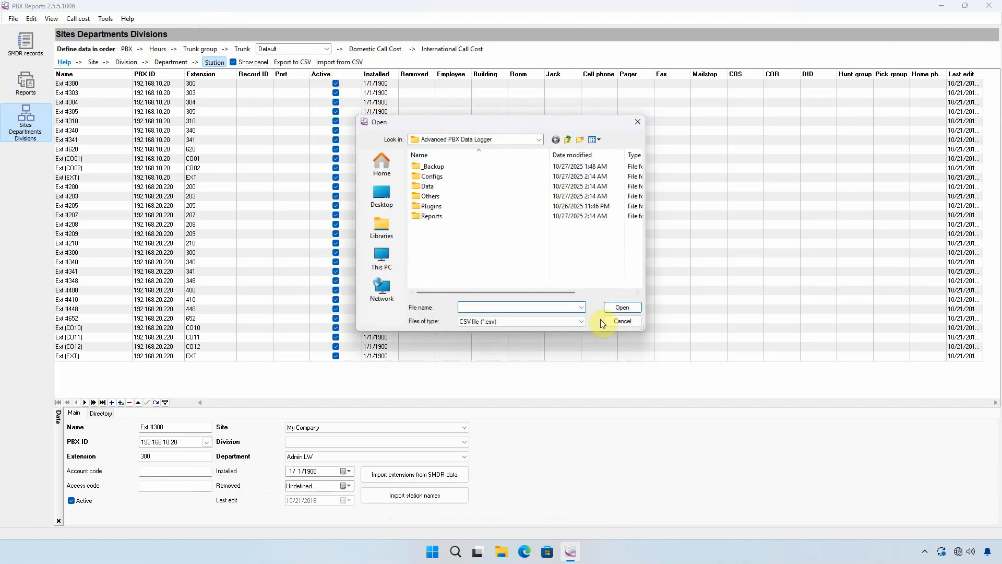
pyautogui.click(624, 322)
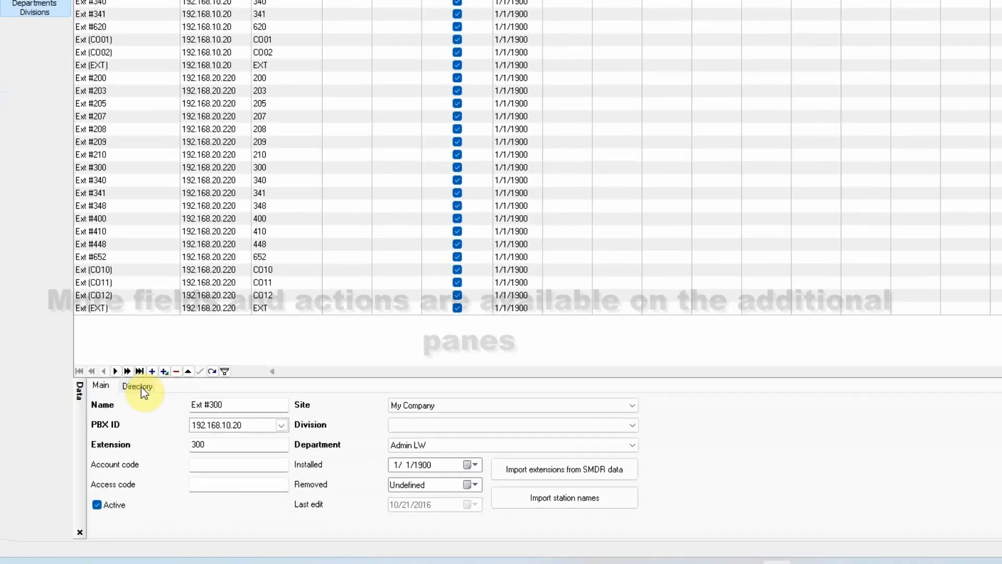
# Step: Examine the directory fields of station Ext #300 and its main properties, including the name and available PBX IDs
pyautogui.click(140, 386)
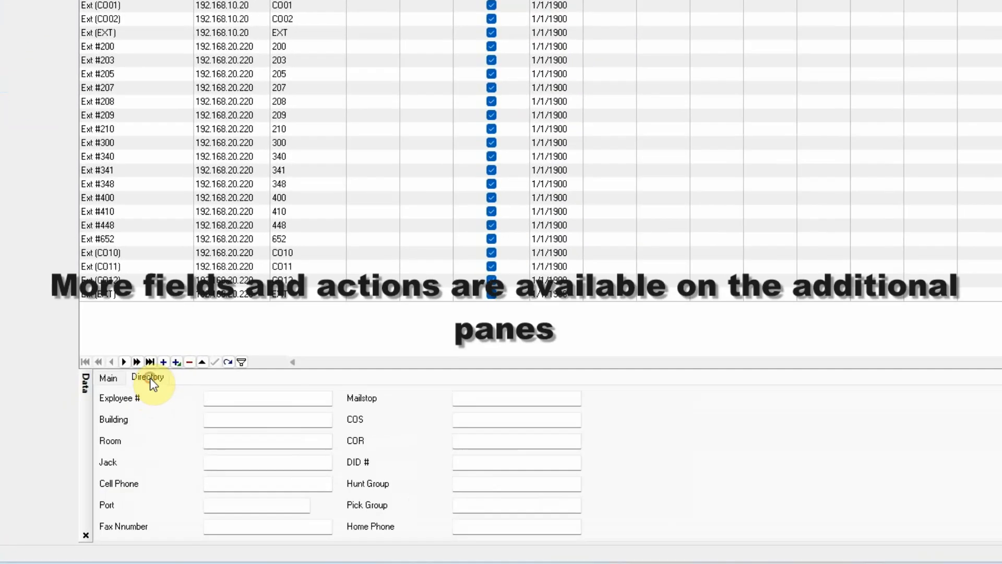
pyautogui.click(116, 377)
pyautogui.moveTo(251, 399); pyautogui.dragTo(187, 392)
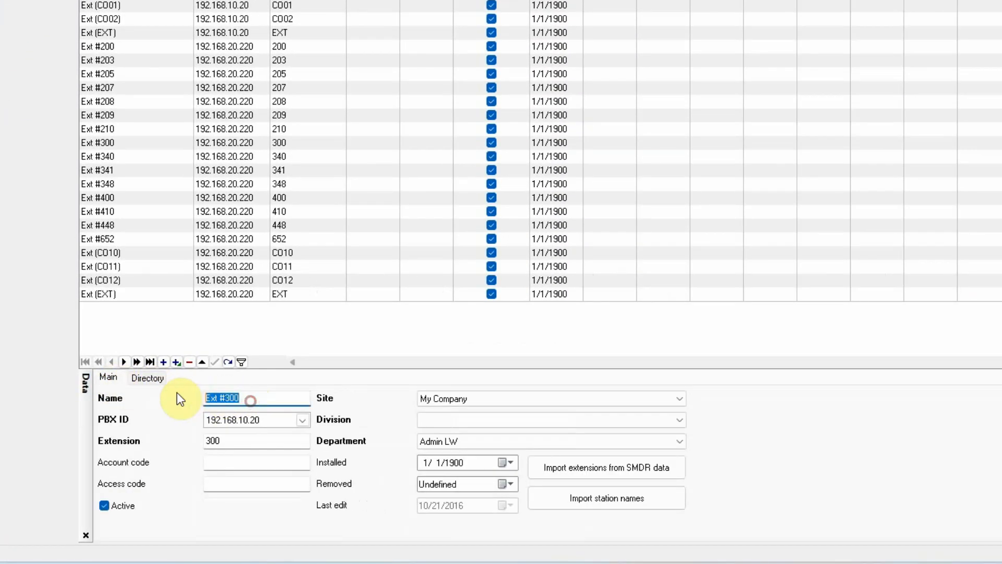
pyautogui.click(303, 419)
pyautogui.click(303, 420)
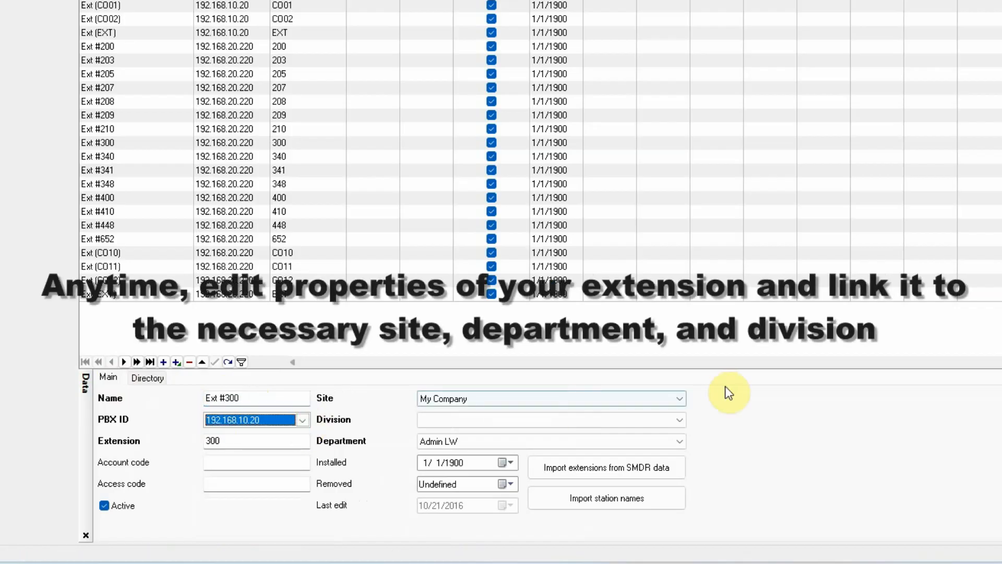
# Step: Assign station Ext #300 to the London Office division and look through its available departments
pyautogui.click(678, 419)
pyautogui.click(515, 434)
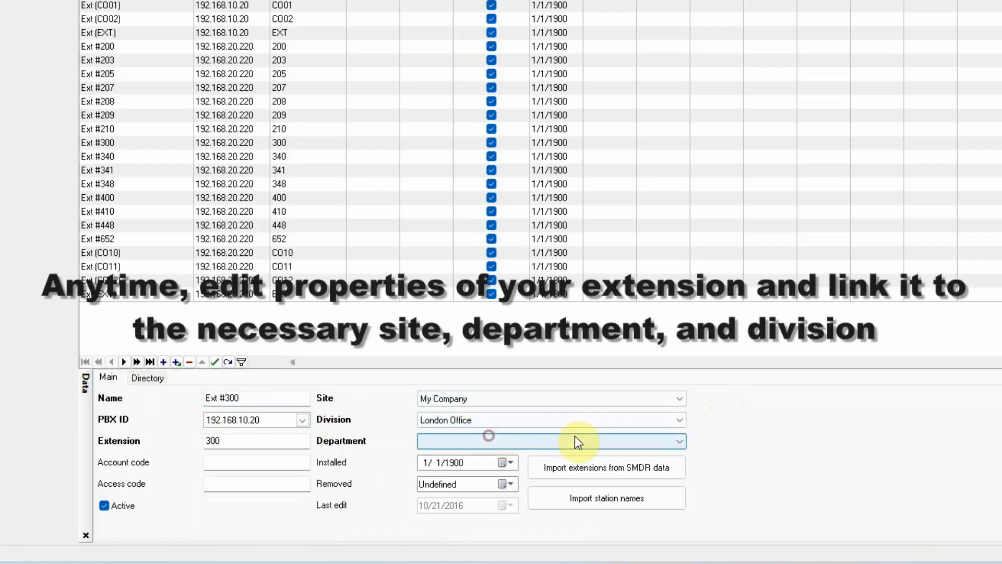
pyautogui.click(679, 441)
pyautogui.click(457, 445)
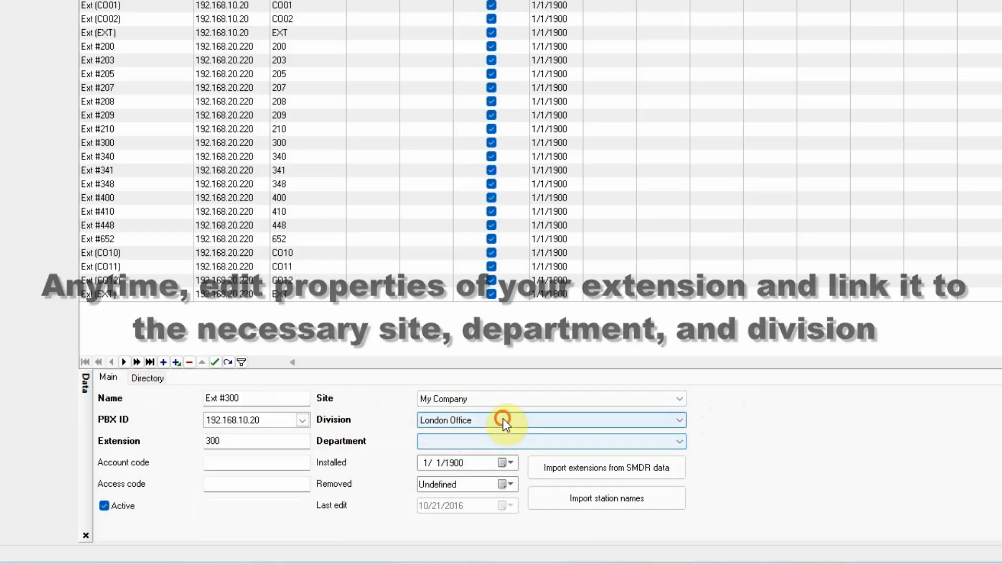
# Step: Assign station Ext #300 to the Head Office division and choose one of its departments
pyautogui.click(503, 418)
pyautogui.click(474, 436)
pyautogui.click(457, 444)
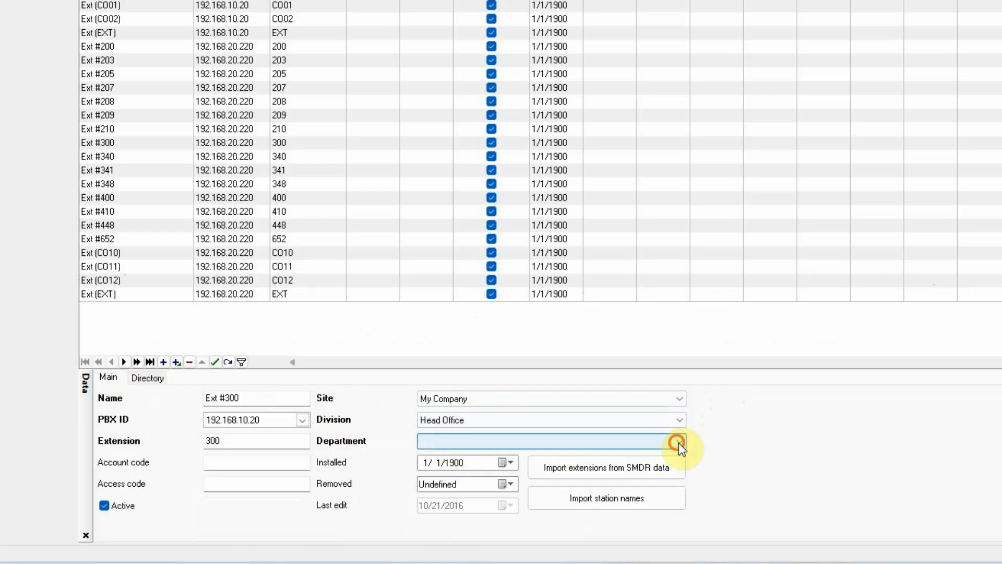
pyautogui.click(679, 443)
pyautogui.click(465, 453)
# Step: Open the reports section and set the report period to the current week
pyautogui.click(27, 79)
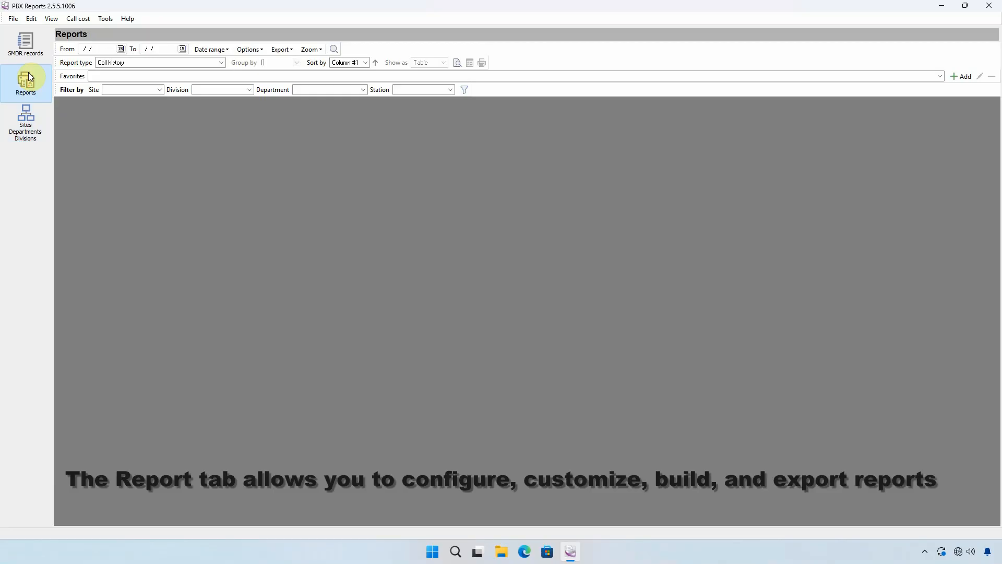
pyautogui.click(212, 49)
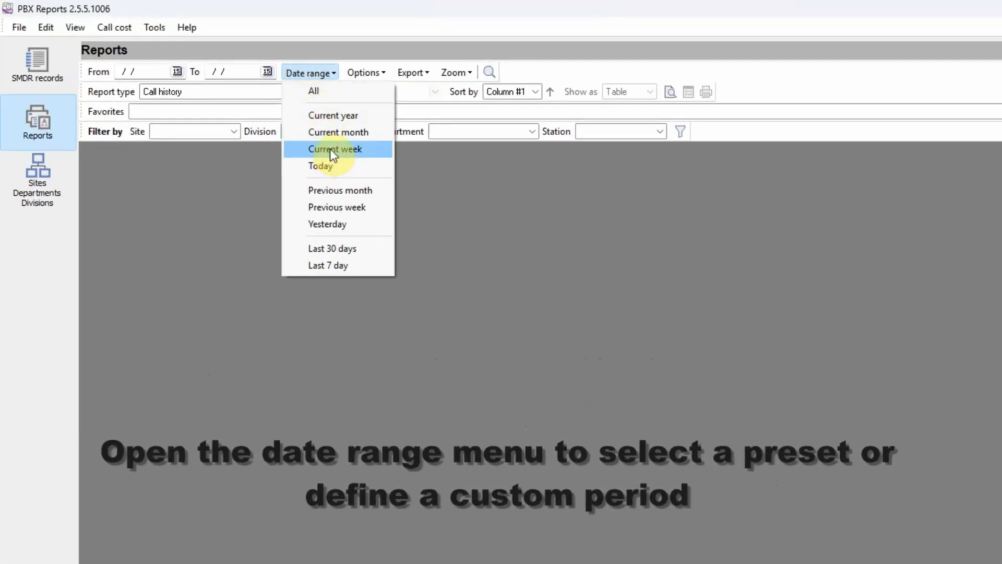
pyautogui.click(330, 147)
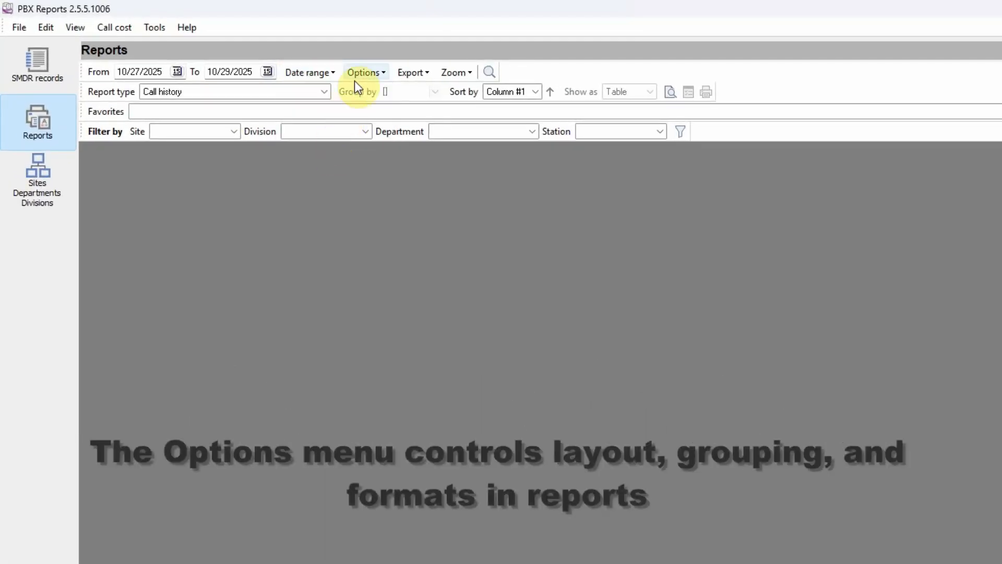
# Step: Examine the report layout options, the export formats and the catalog of report types without changing anything
pyautogui.click(361, 68)
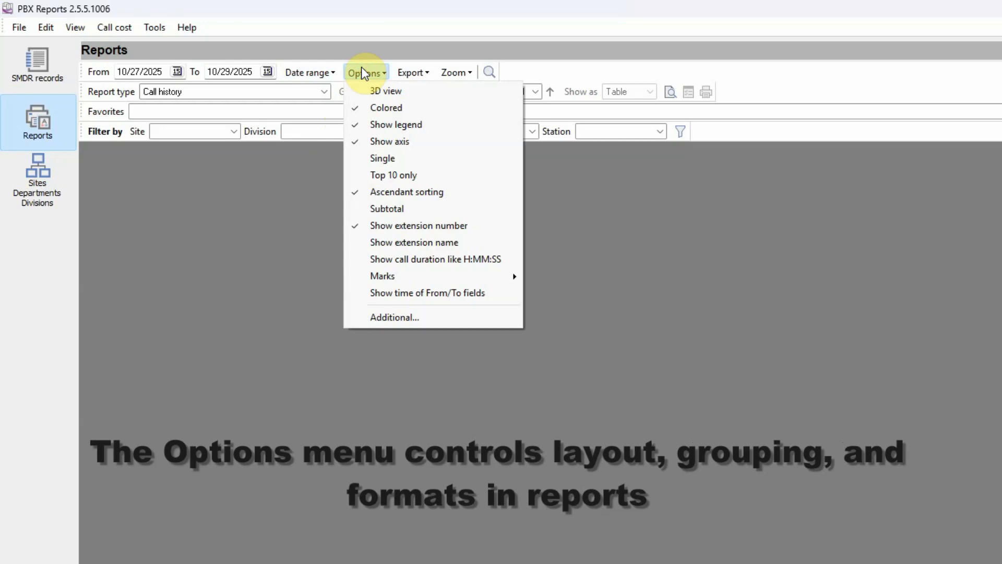
pyautogui.click(361, 67)
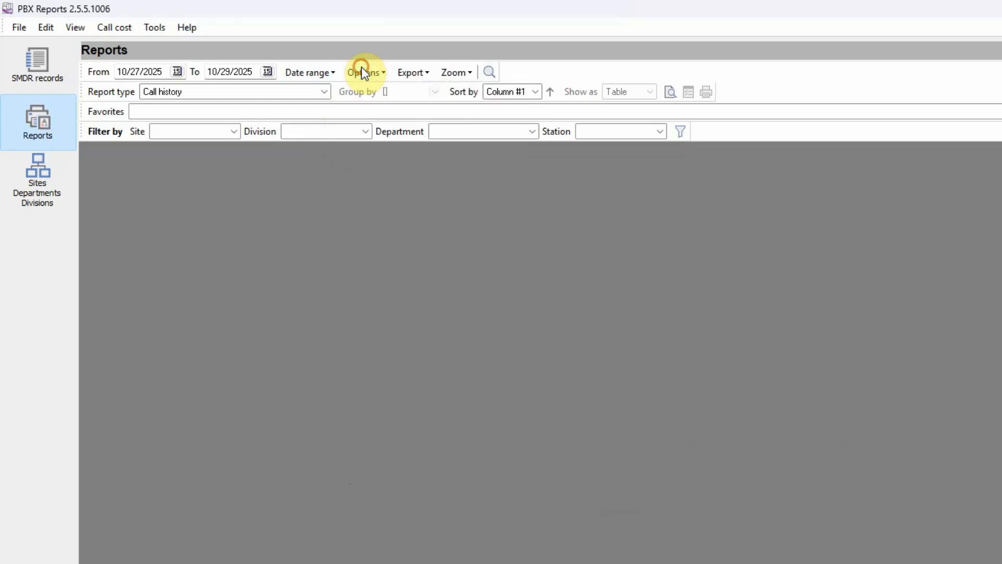
pyautogui.click(401, 73)
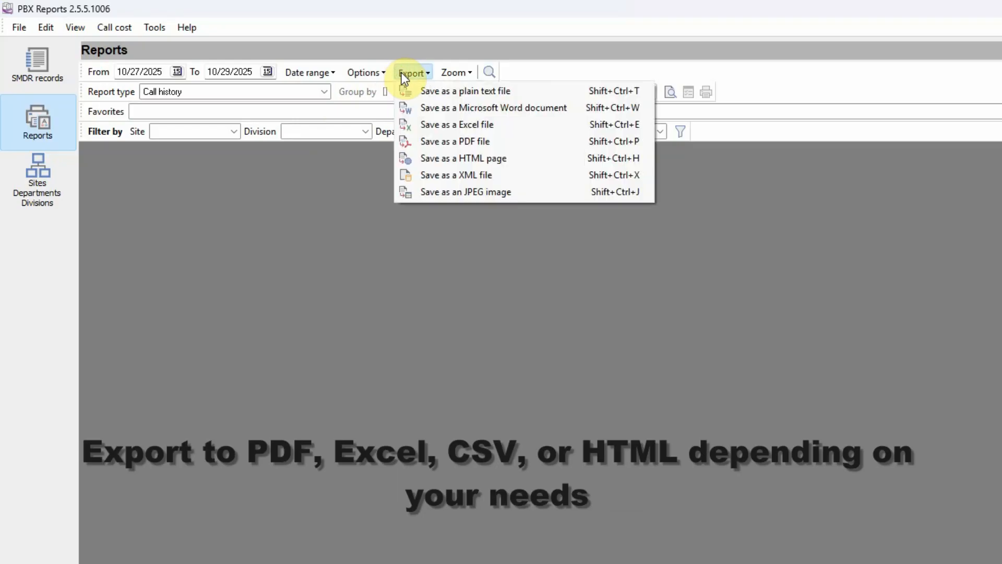
pyautogui.click(401, 73)
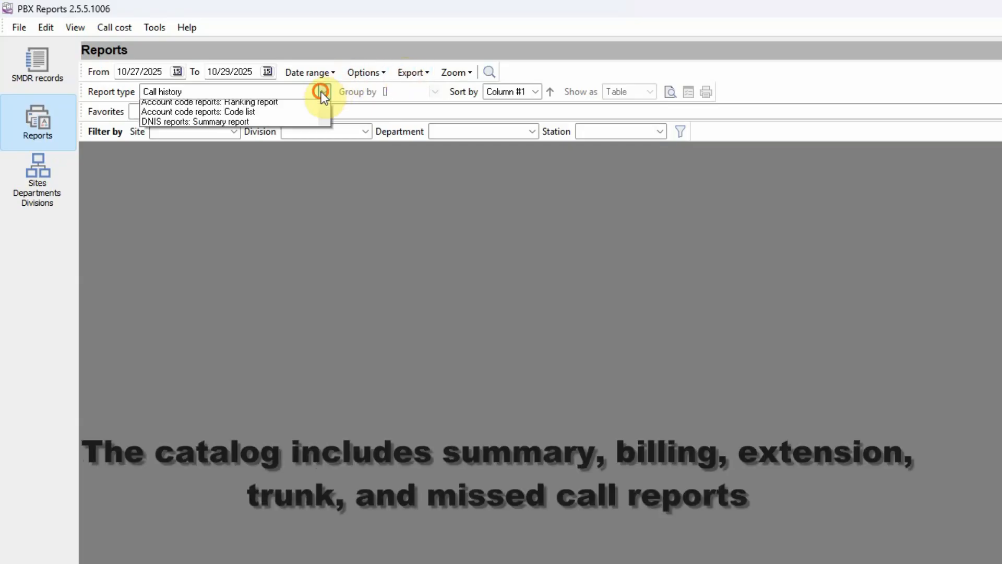
pyautogui.click(323, 92)
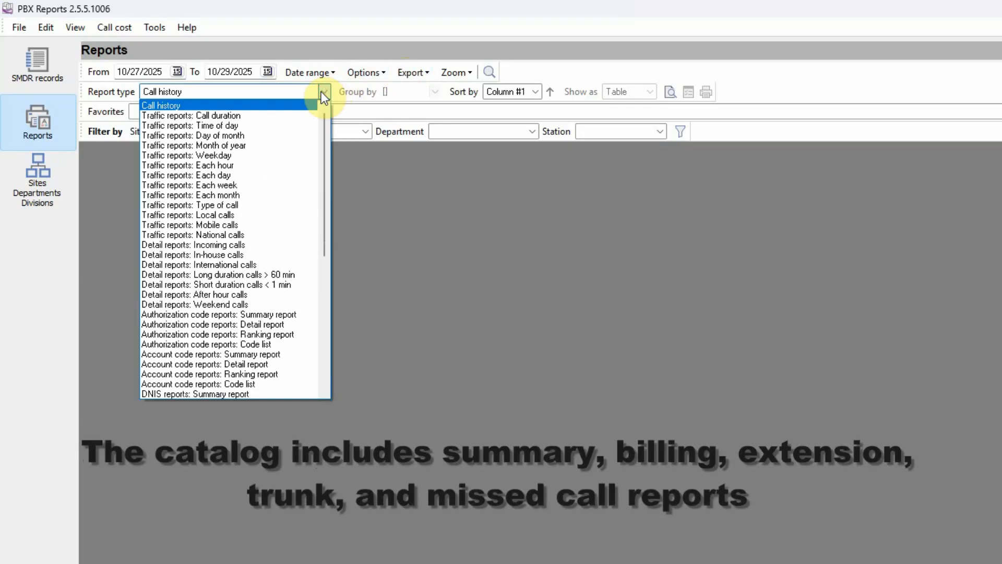
pyautogui.moveTo(324, 113); pyautogui.dragTo(314, 145)
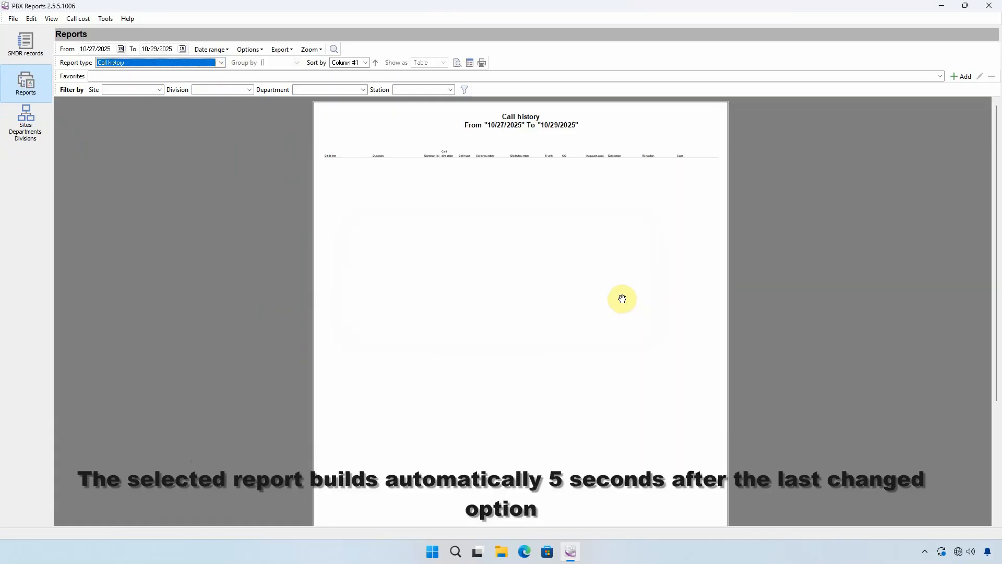
# Step: Set the Call history report's period to the current month and rebuild the report
pyautogui.click(212, 49)
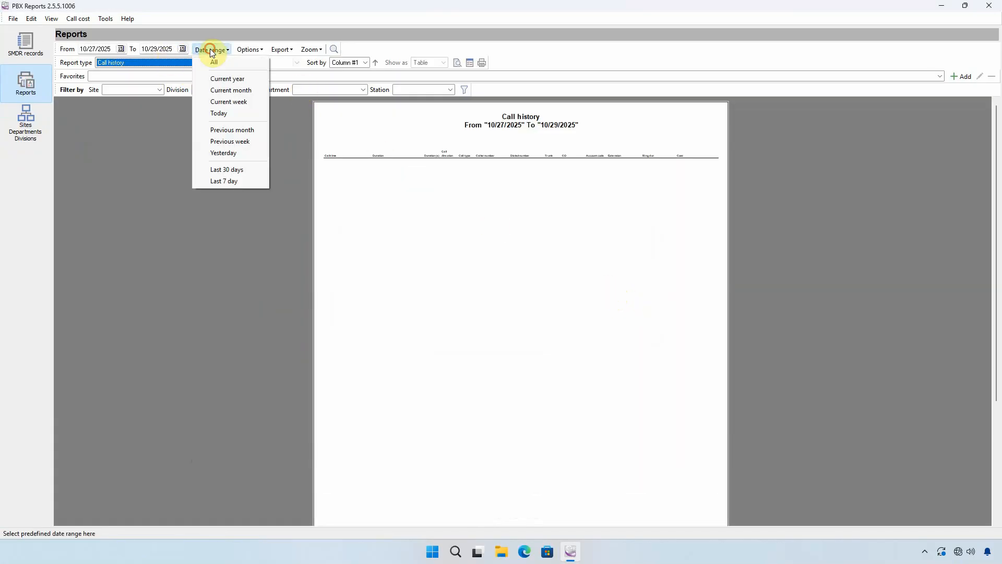
pyautogui.click(224, 90)
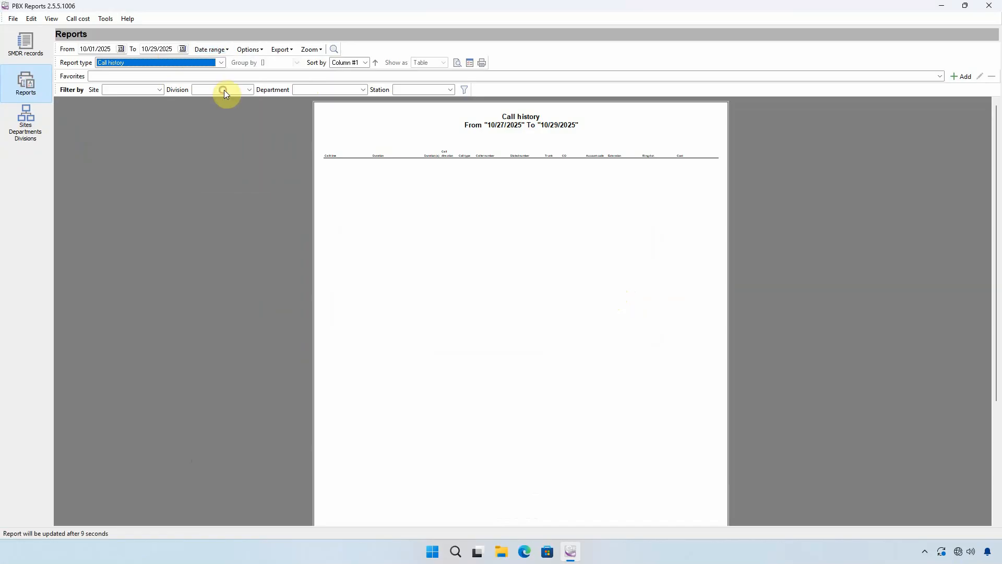
pyautogui.click(458, 63)
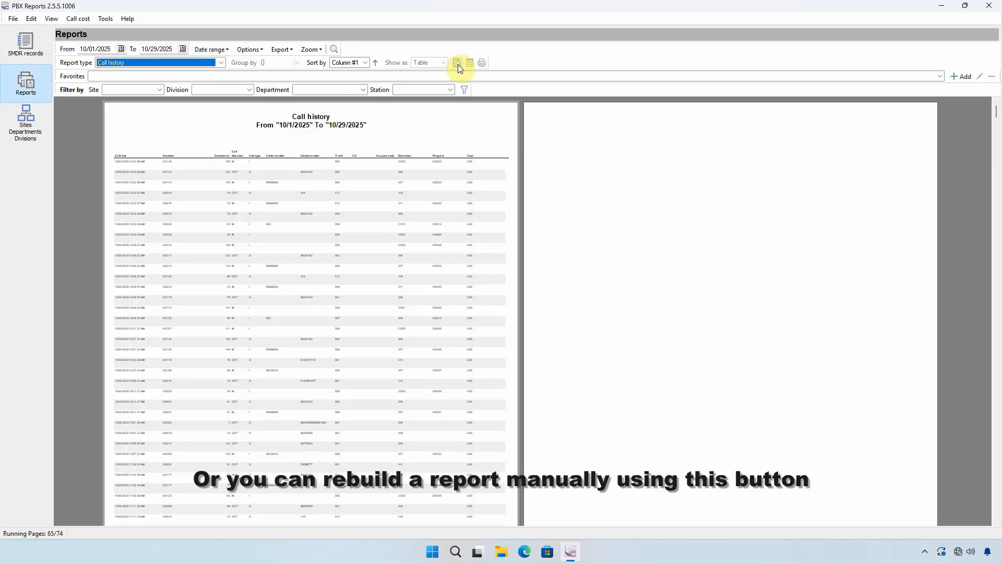
# Step: View the Call history report as whole pages and switch it to page width
pyautogui.rightClick(291, 130)
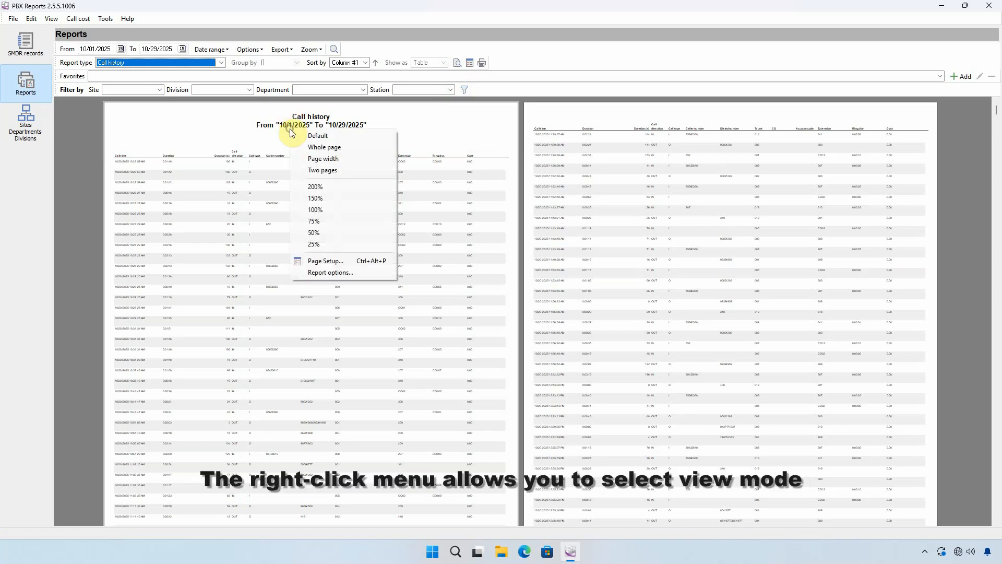
pyautogui.click(323, 148)
pyautogui.rightClick(325, 152)
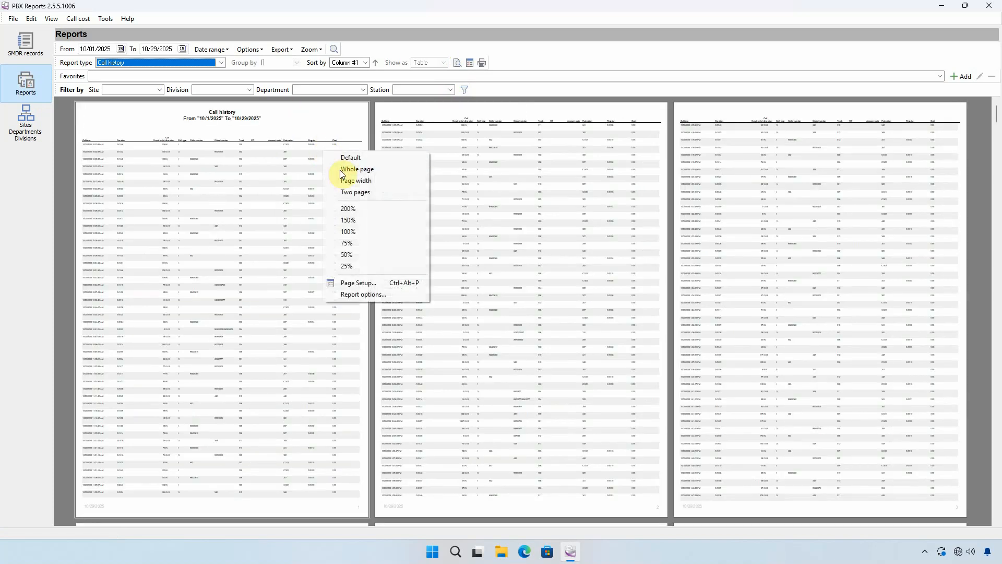
pyautogui.click(351, 182)
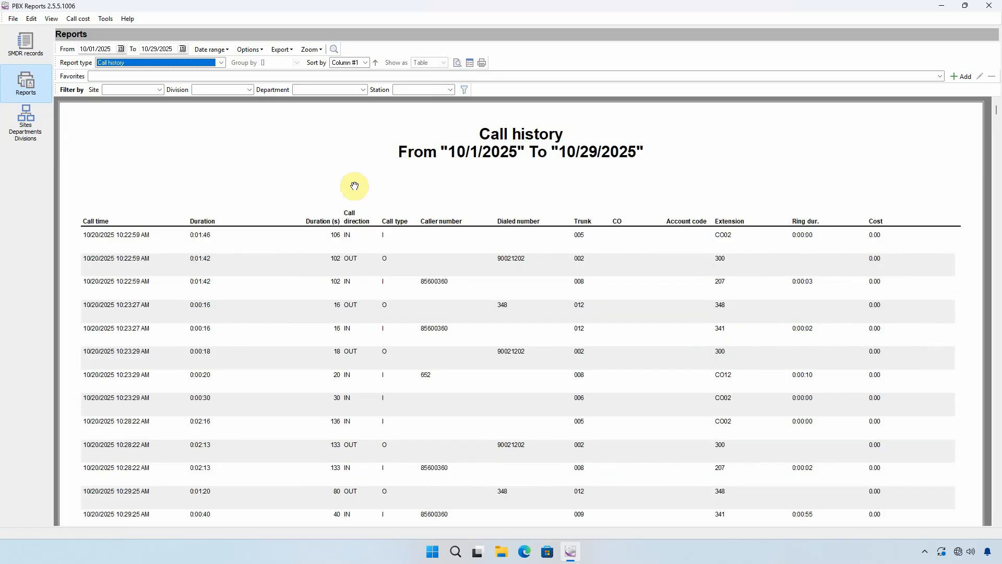
# Step: Build the Traffic reports: Call duration report grouped by Site and Division
pyautogui.click(221, 62)
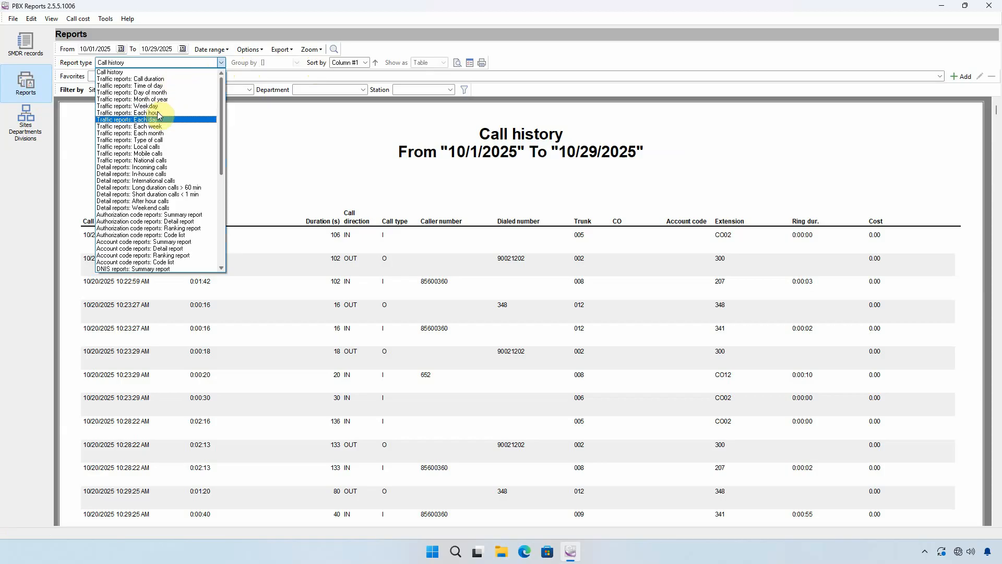
pyautogui.click(153, 78)
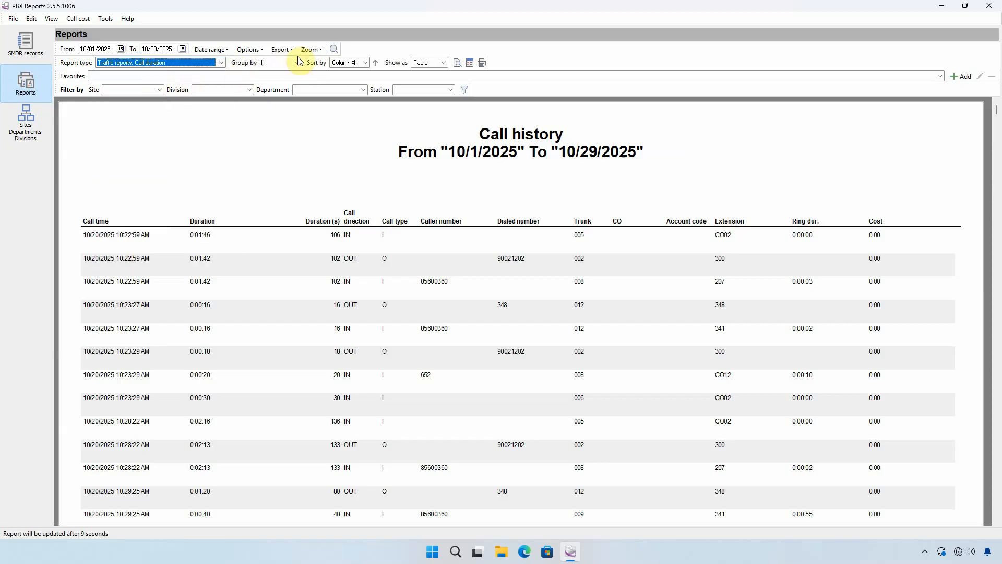
pyautogui.click(296, 63)
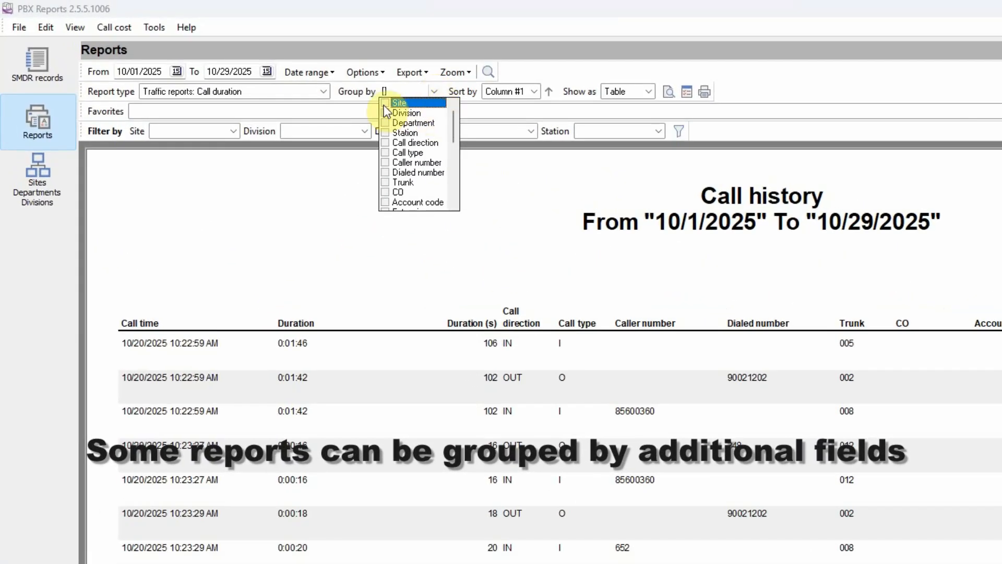
pyautogui.click(385, 102)
pyautogui.click(384, 105)
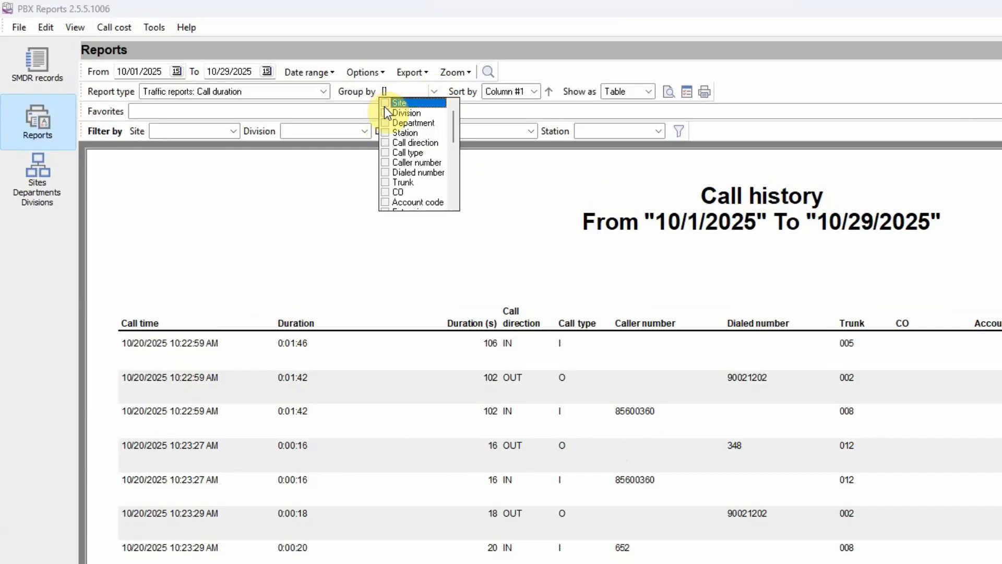
pyautogui.click(386, 113)
pyautogui.click(385, 114)
pyautogui.click(384, 106)
pyautogui.click(386, 113)
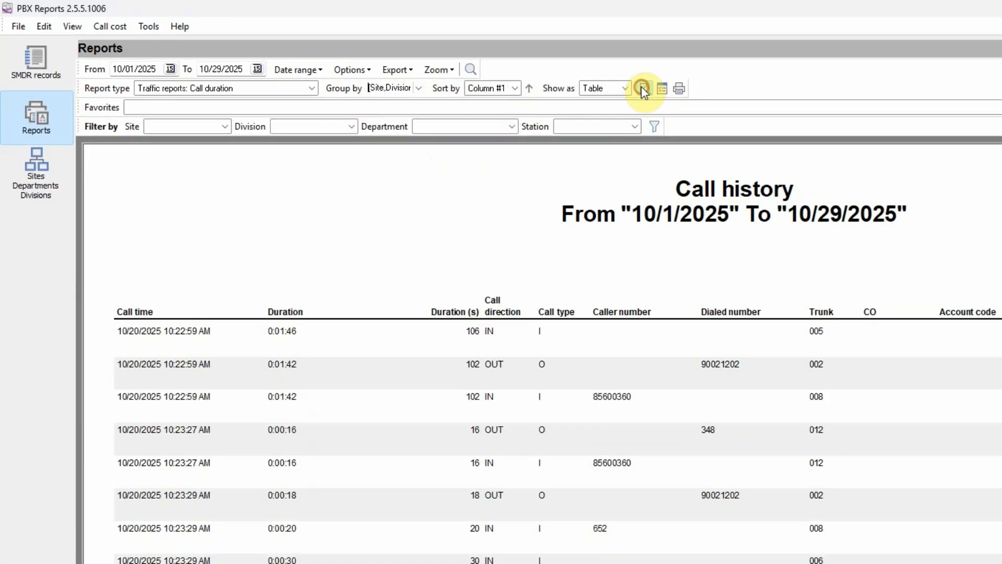
pyautogui.click(669, 91)
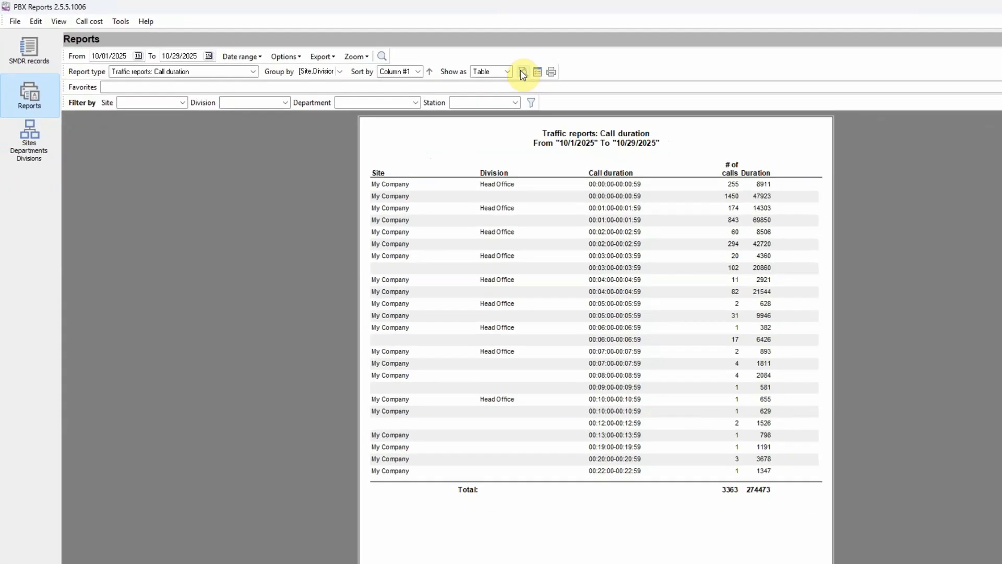
# Step: Build the call duration report filtered by the site My Company, and rebuild it with the site filter reset to All
pyautogui.click(160, 89)
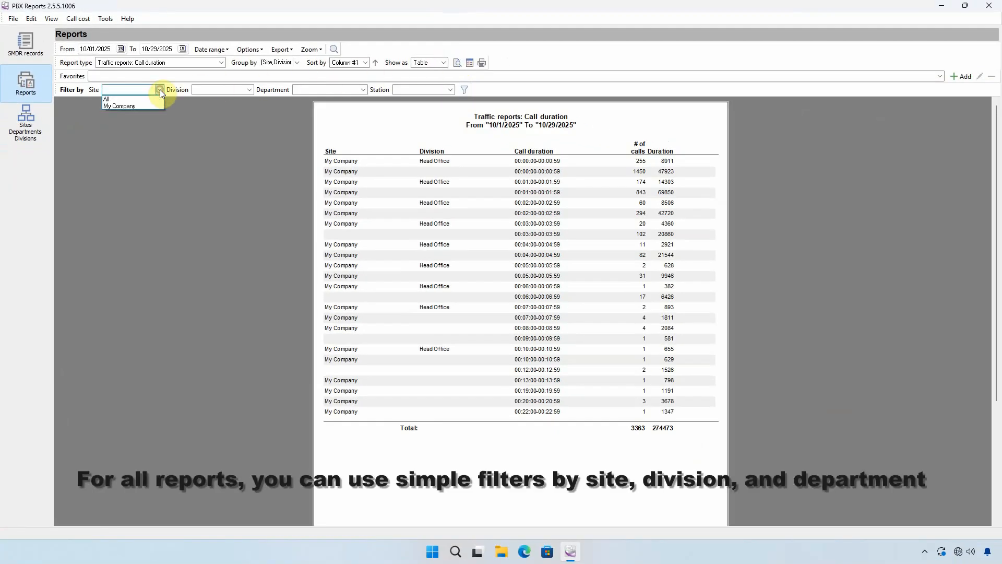
pyautogui.click(121, 105)
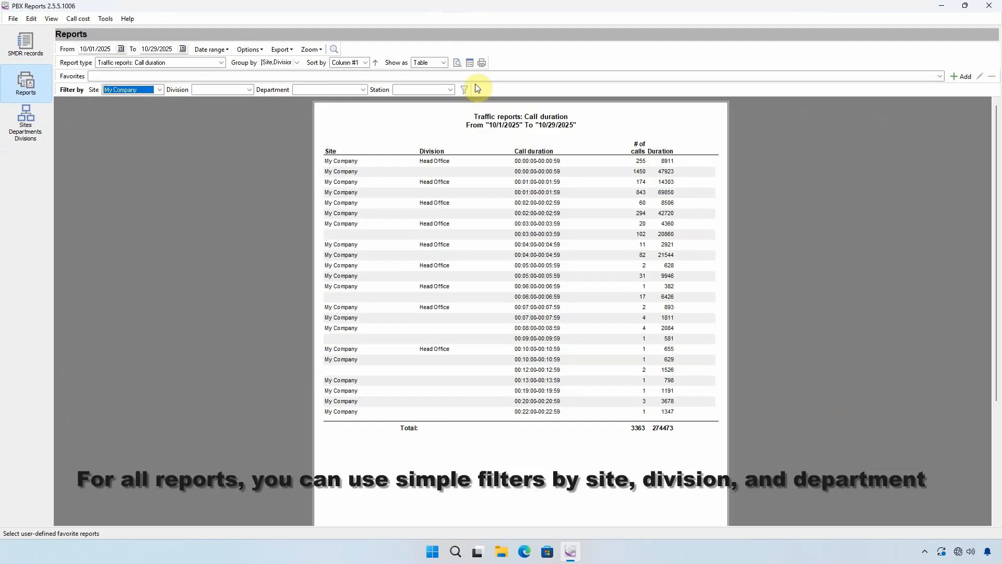
pyautogui.click(458, 63)
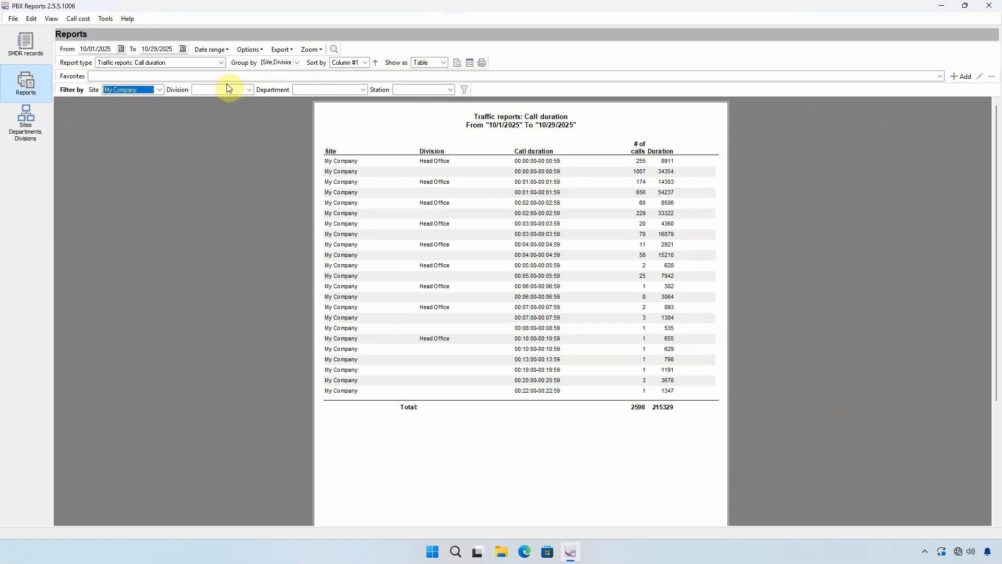
pyautogui.click(150, 90)
pyautogui.click(131, 98)
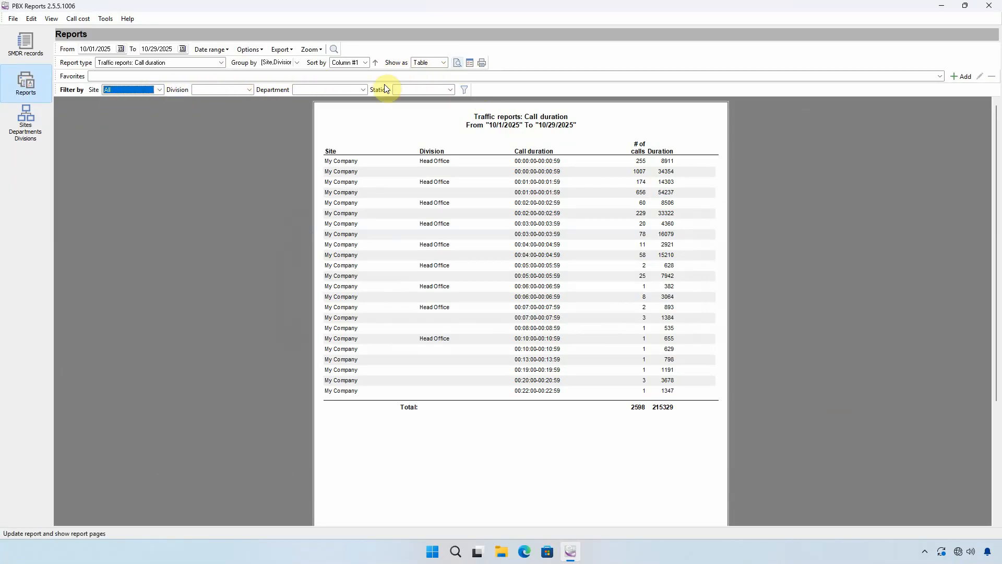
pyautogui.click(458, 62)
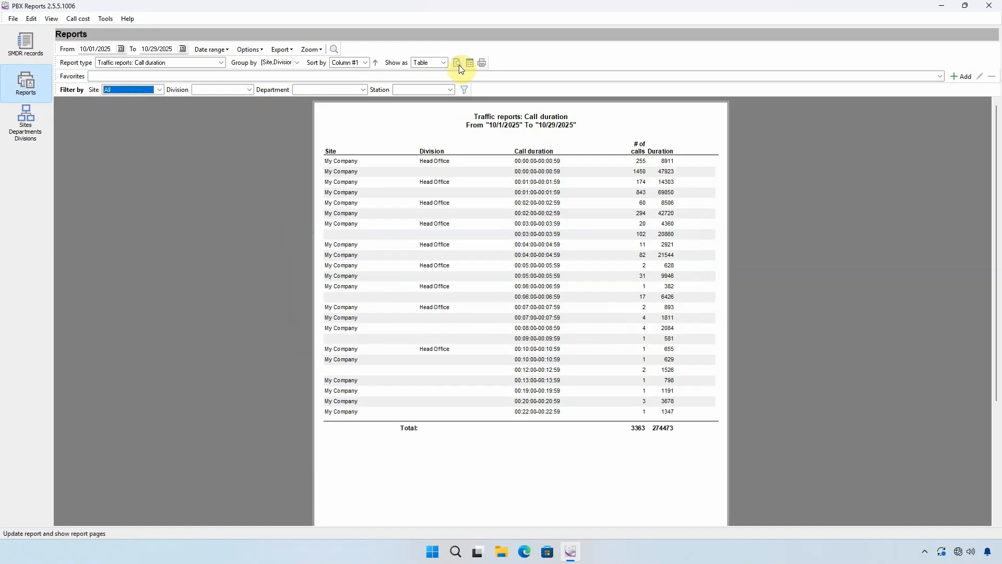
# Step: Save the current report to the favorites as Traffic reports: Call duration, with page properties saved and no interval saved
pyautogui.click(967, 76)
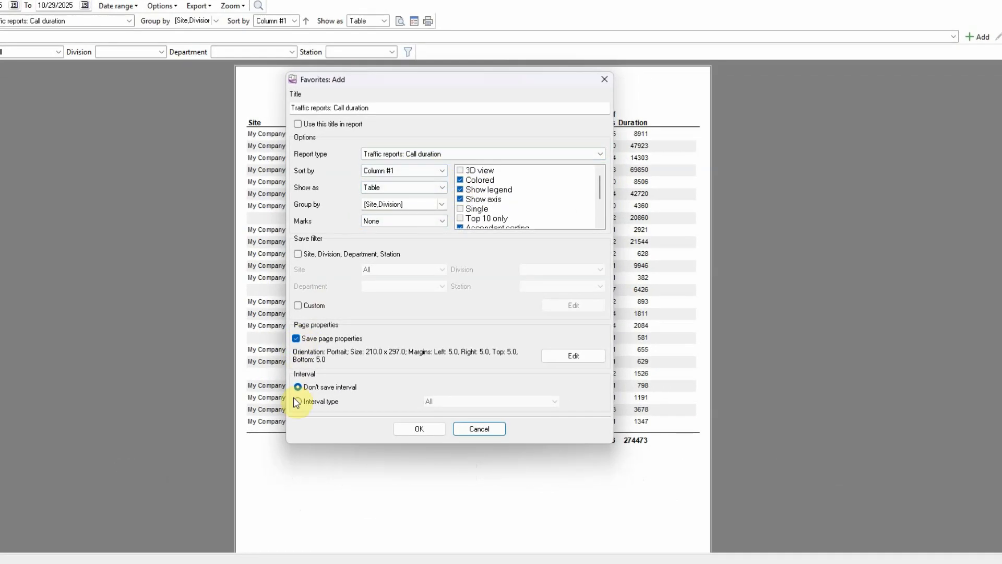
pyautogui.click(418, 429)
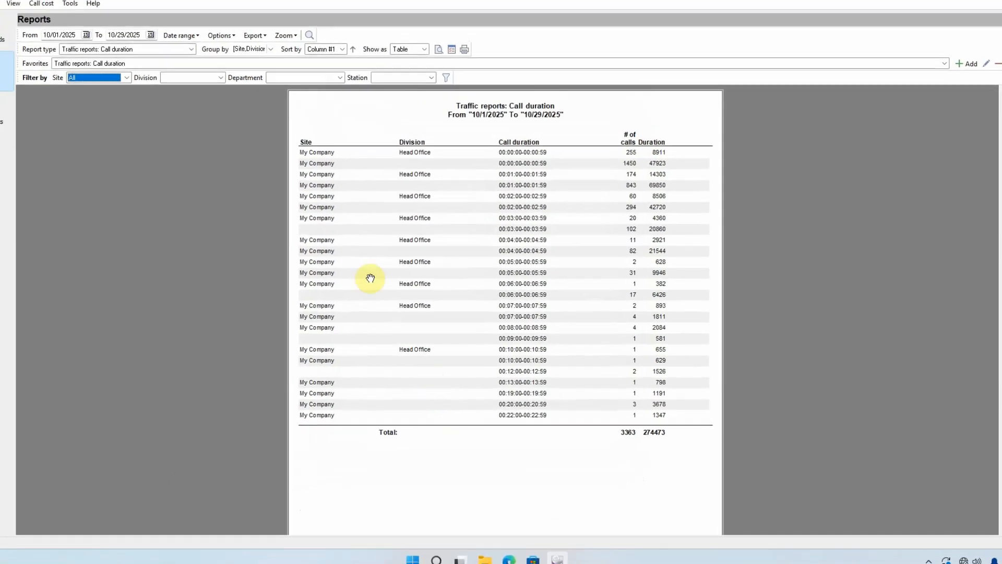
# Step: Clear the favorite selection and change the report type to Traffic reports: Each week
pyautogui.click(214, 76)
pyautogui.click(214, 76)
pyautogui.click(196, 78)
pyautogui.click(177, 85)
pyautogui.click(173, 62)
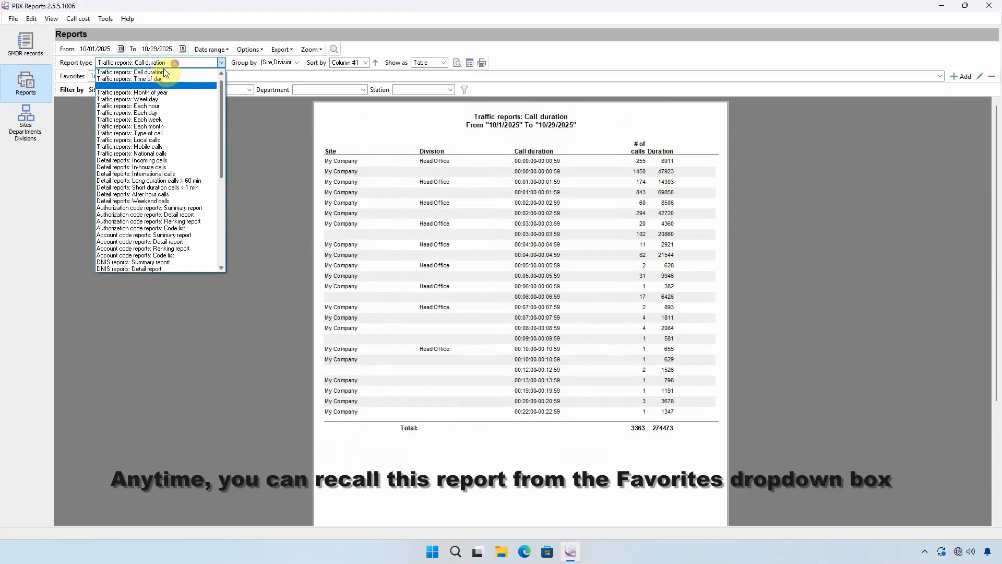
pyautogui.click(178, 89)
# Step: Recall the saved Traffic reports: Call duration report from the favorites
pyautogui.click(178, 76)
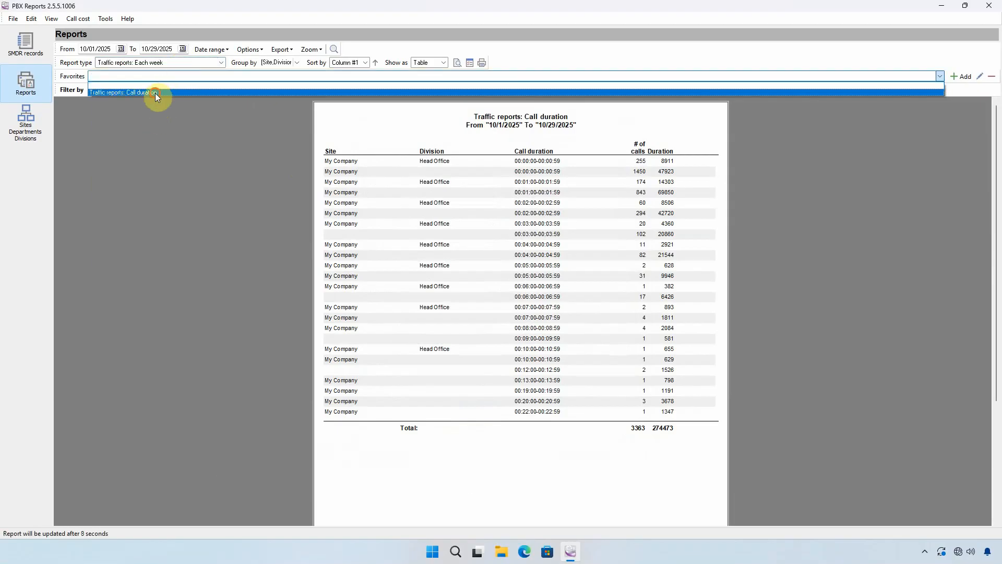
pyautogui.click(155, 92)
pyautogui.click(160, 64)
pyautogui.click(157, 64)
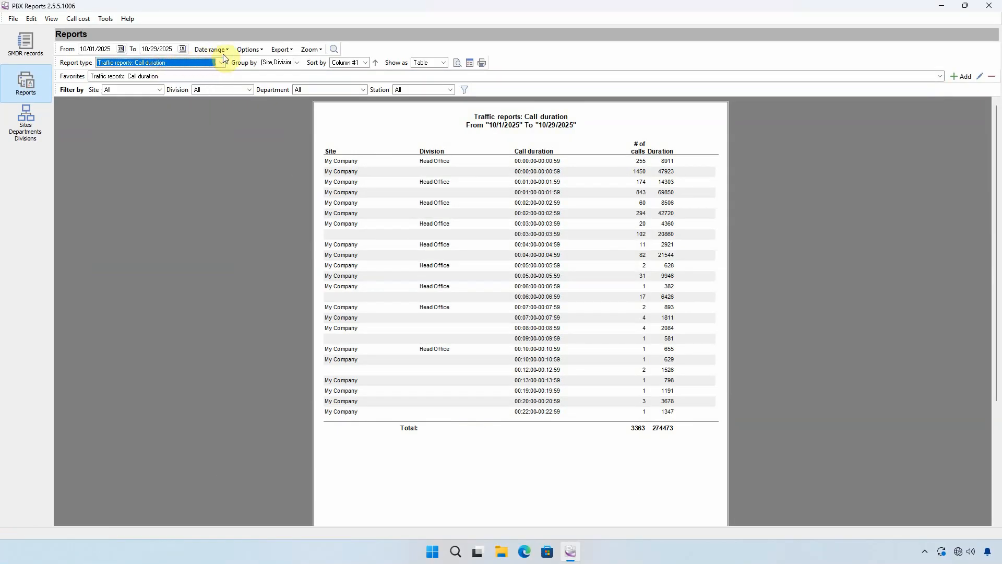
# Step: Export the call duration report as a PDF named Traffic reports Call duration in the Documents folder
pyautogui.click(288, 50)
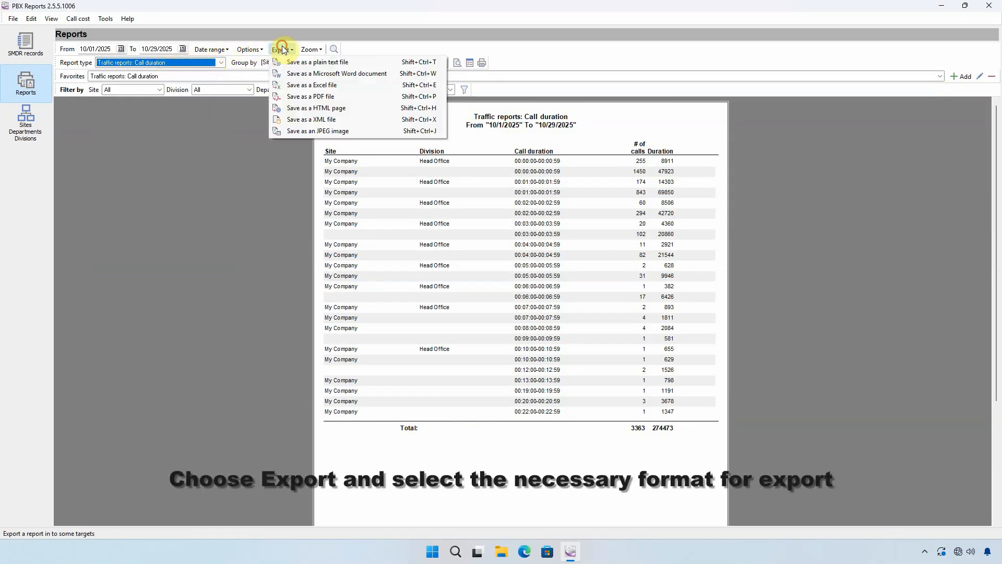
pyautogui.click(304, 96)
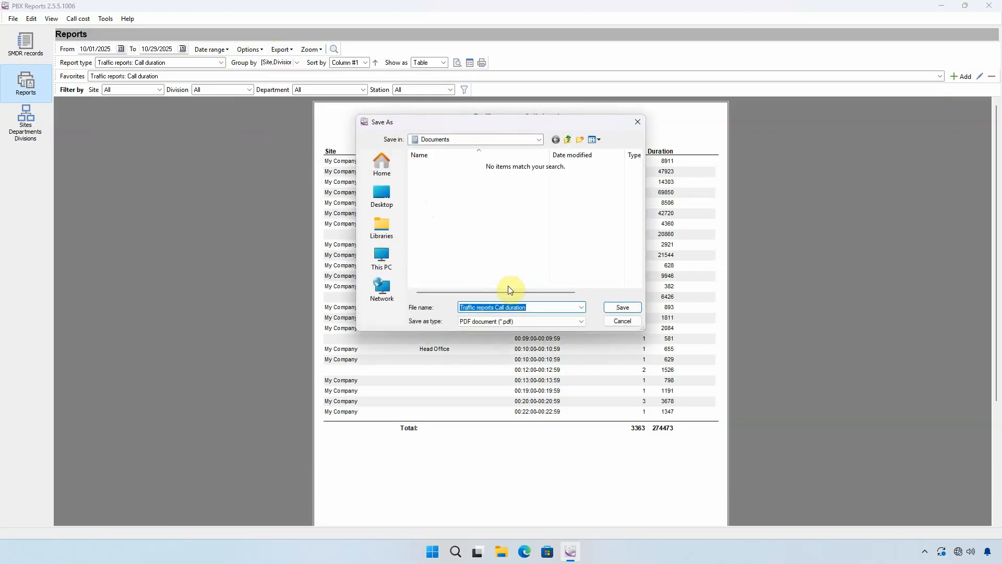
pyautogui.click(627, 309)
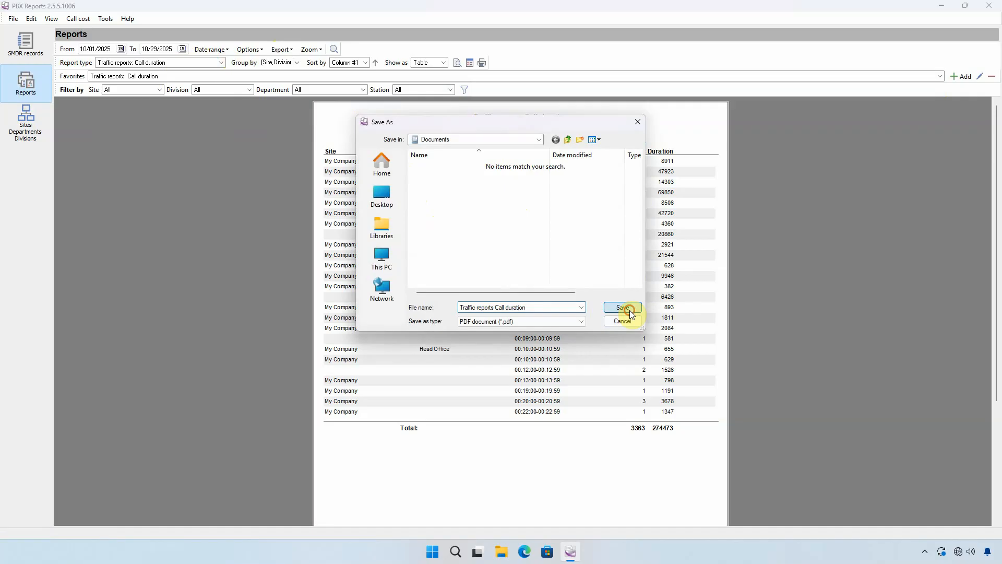
pyautogui.click(524, 291)
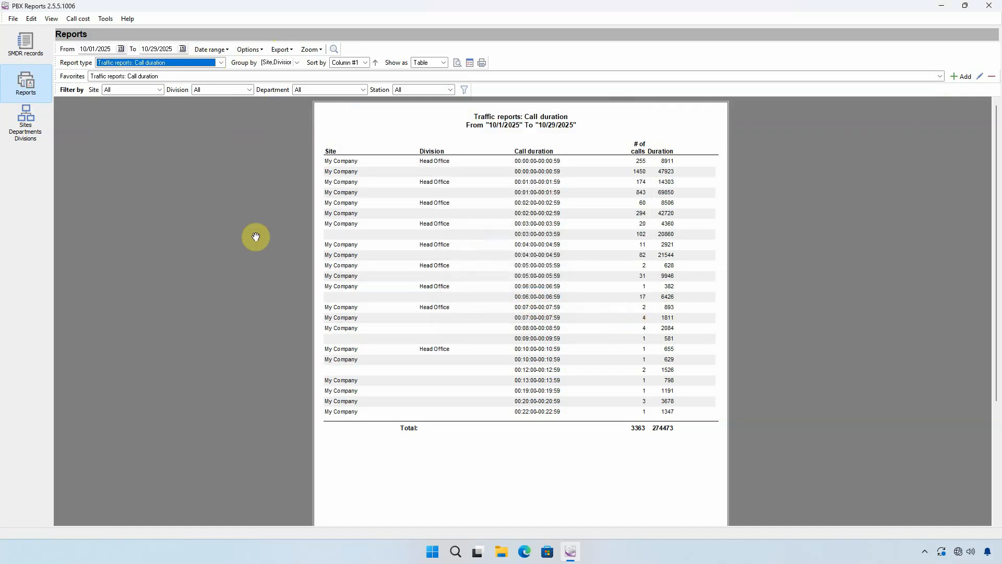
# Step: Open the program preferences and examine the general settings for window view, database and PBX
pyautogui.click(32, 18)
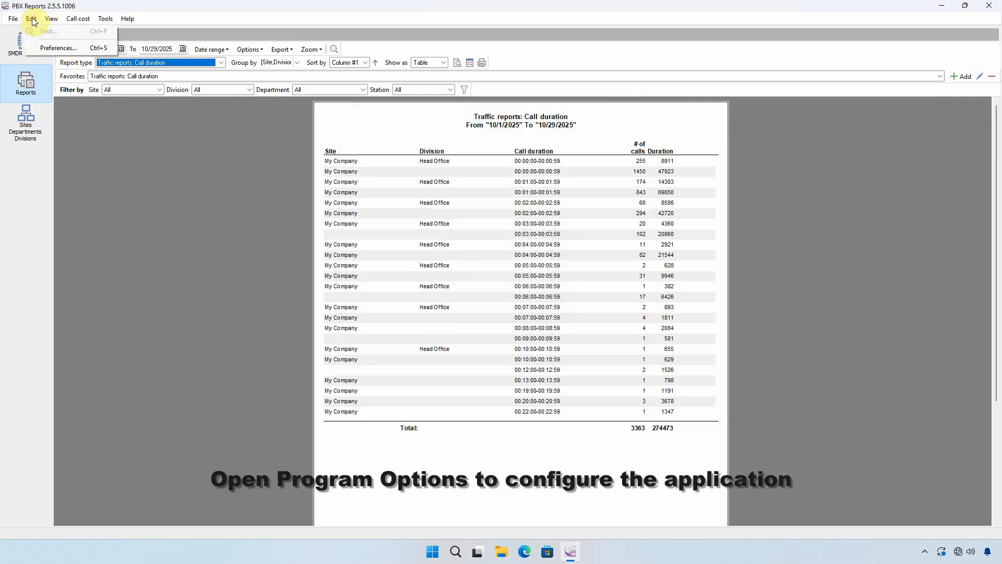
pyautogui.click(44, 48)
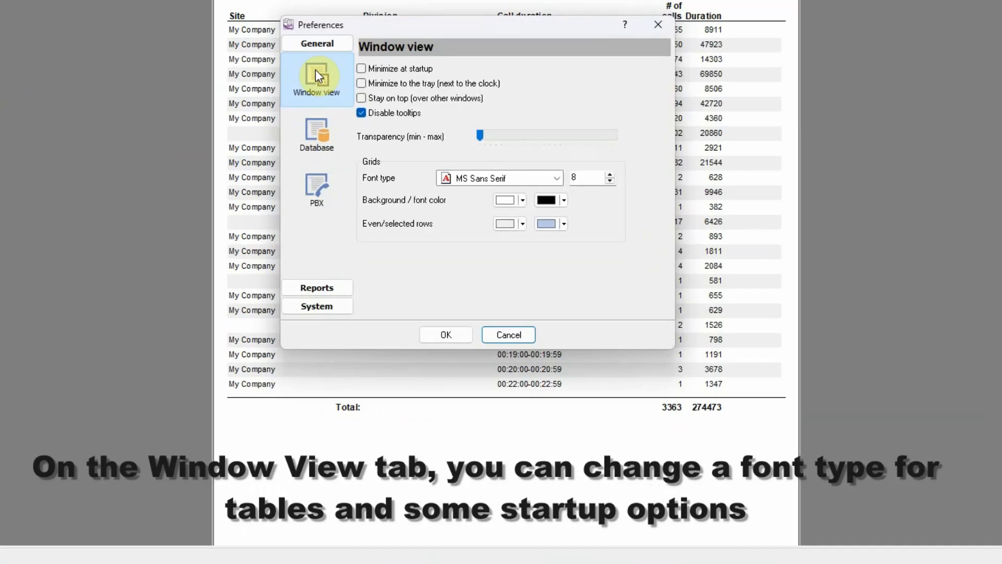
pyautogui.click(314, 133)
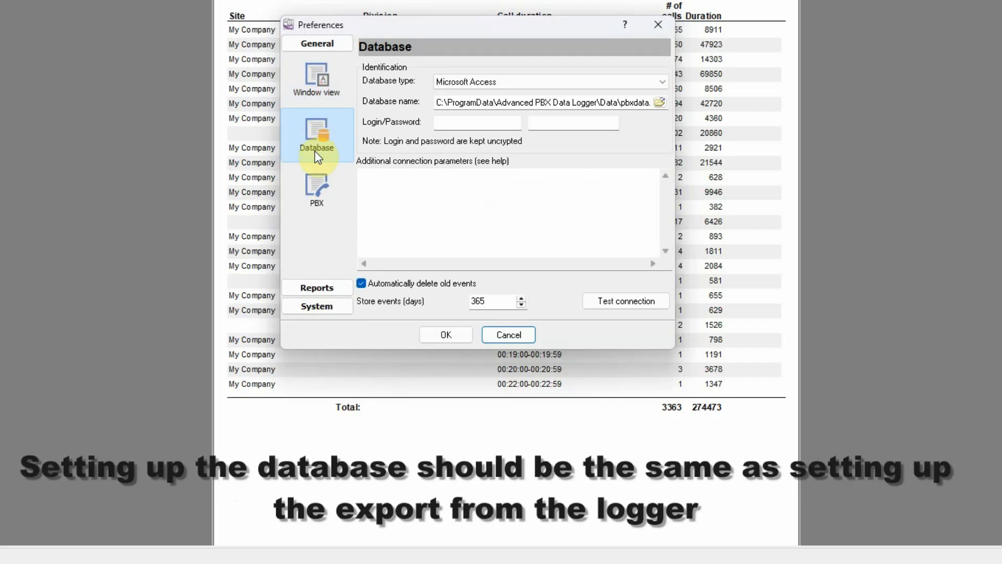
pyautogui.click(312, 188)
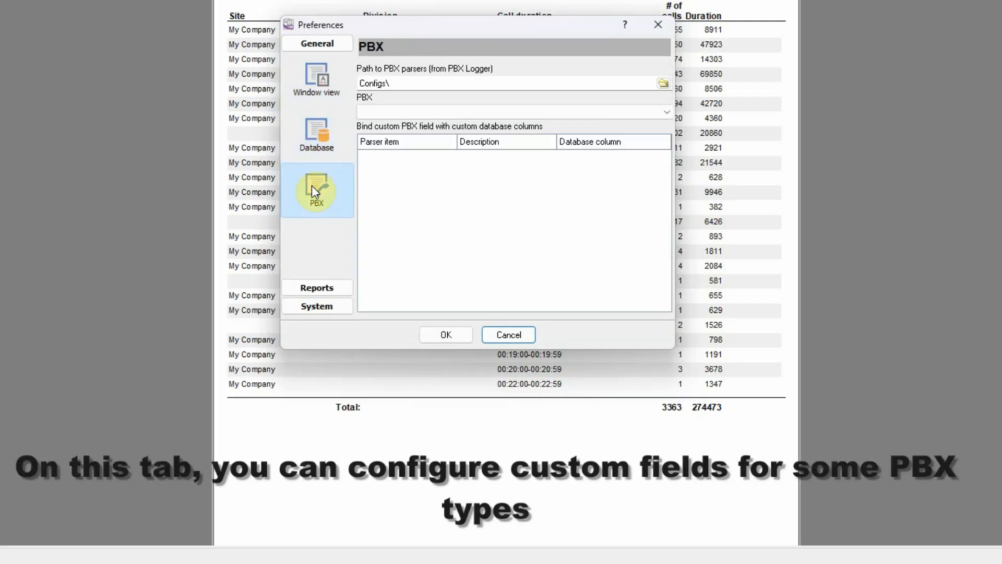
# Step: Examine the preferences for report fonts, scheduled reports, the web server and email delivery
pyautogui.click(331, 289)
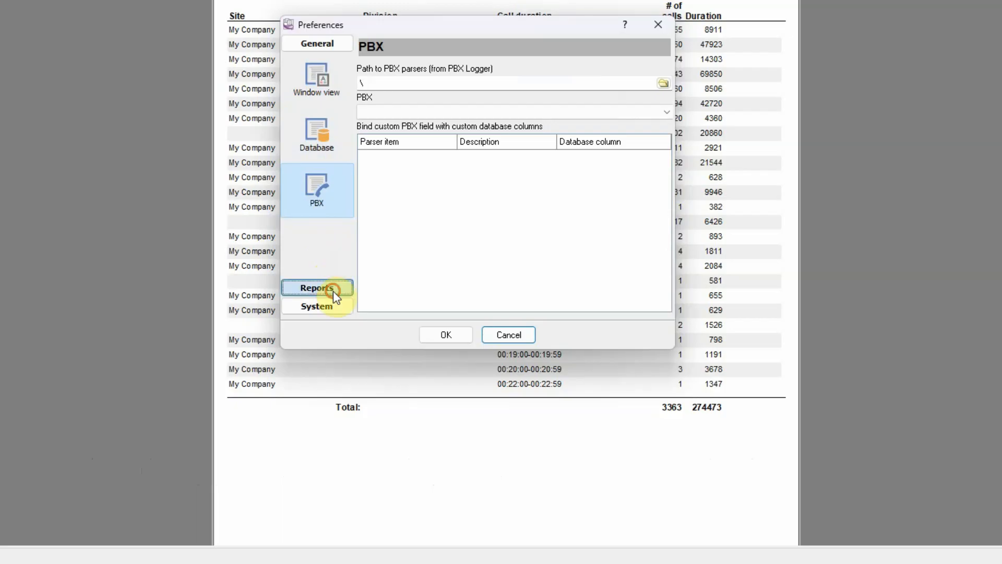
pyautogui.click(308, 98)
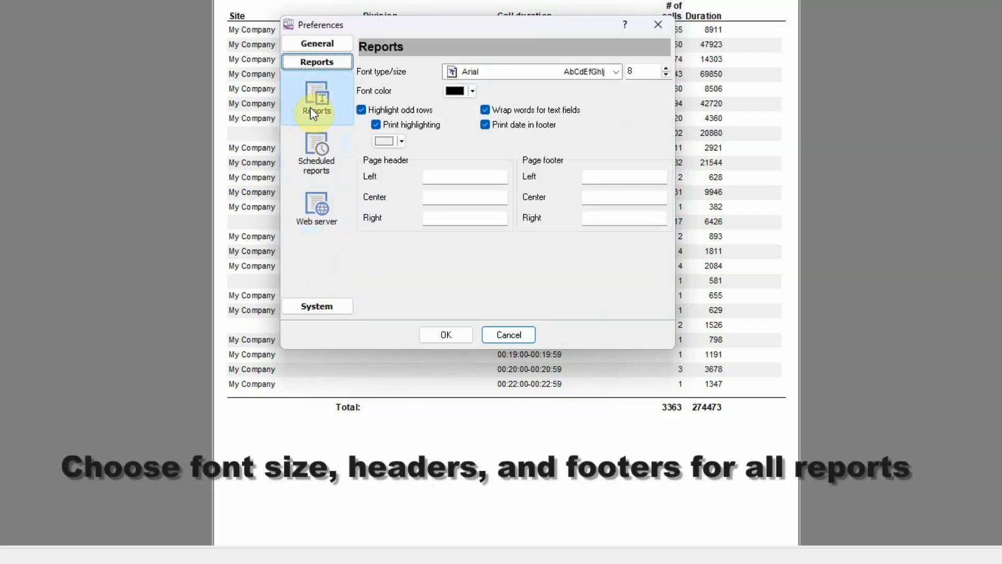
pyautogui.click(584, 77)
pyautogui.click(583, 81)
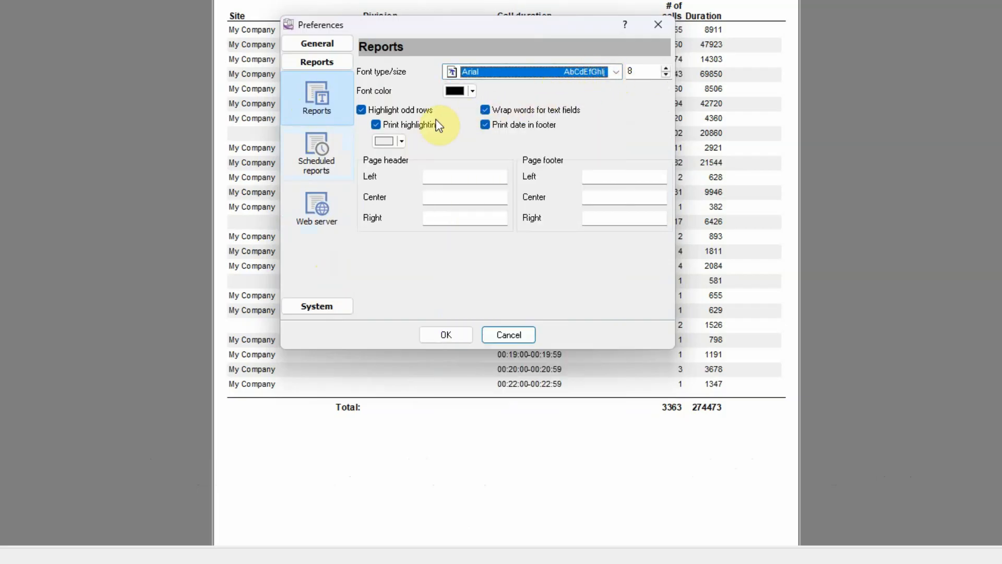
pyautogui.click(313, 153)
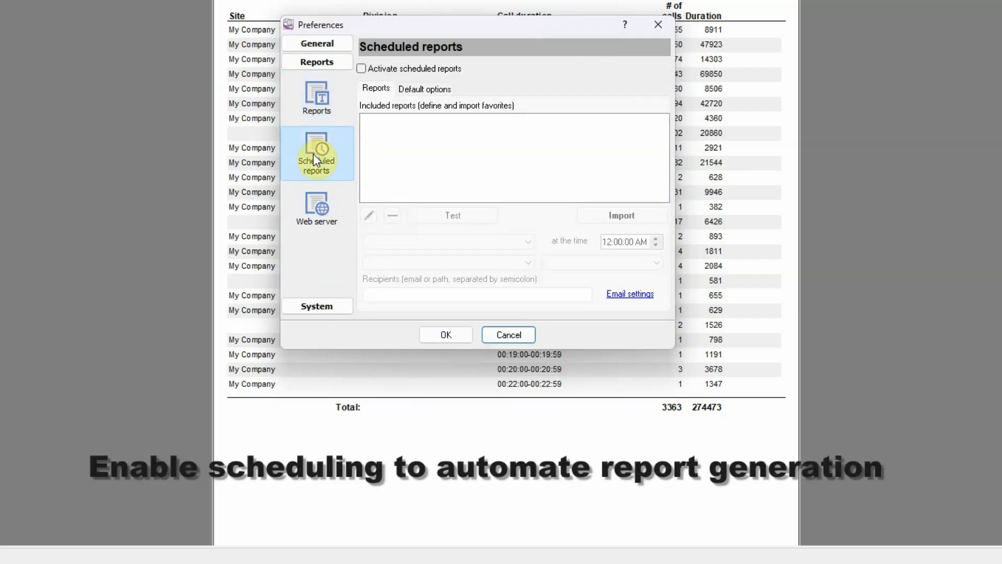
pyautogui.click(313, 203)
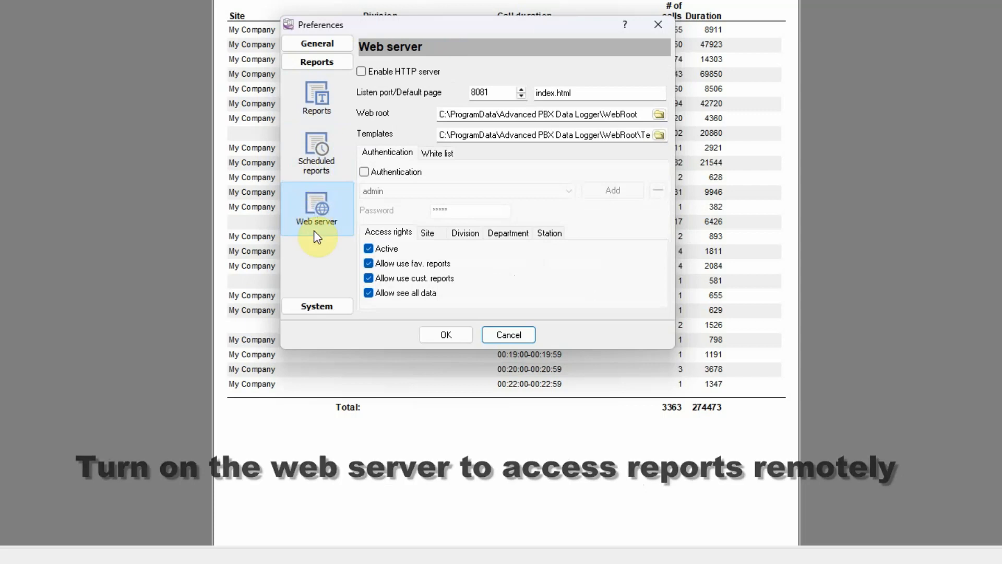
pyautogui.click(316, 306)
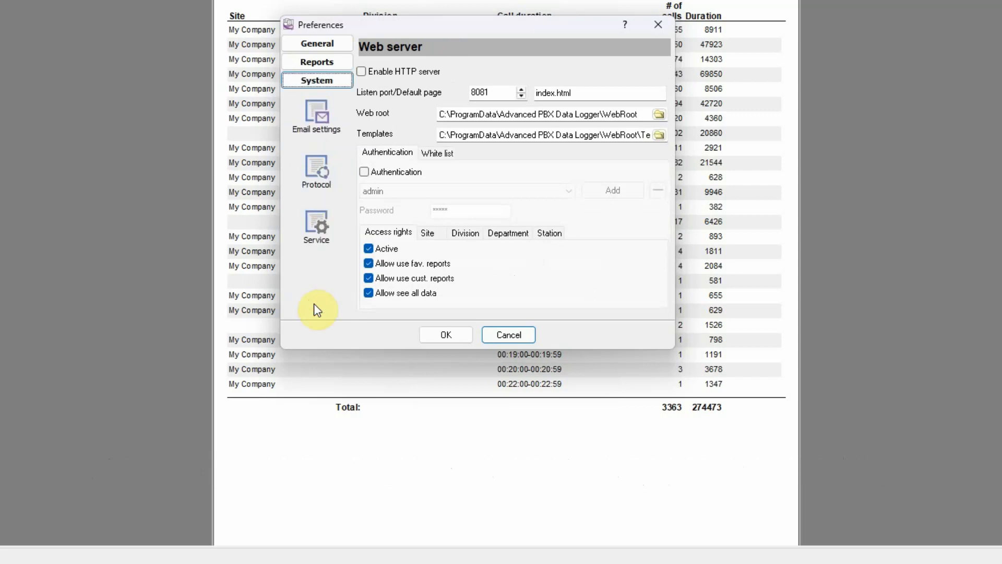
pyautogui.click(313, 119)
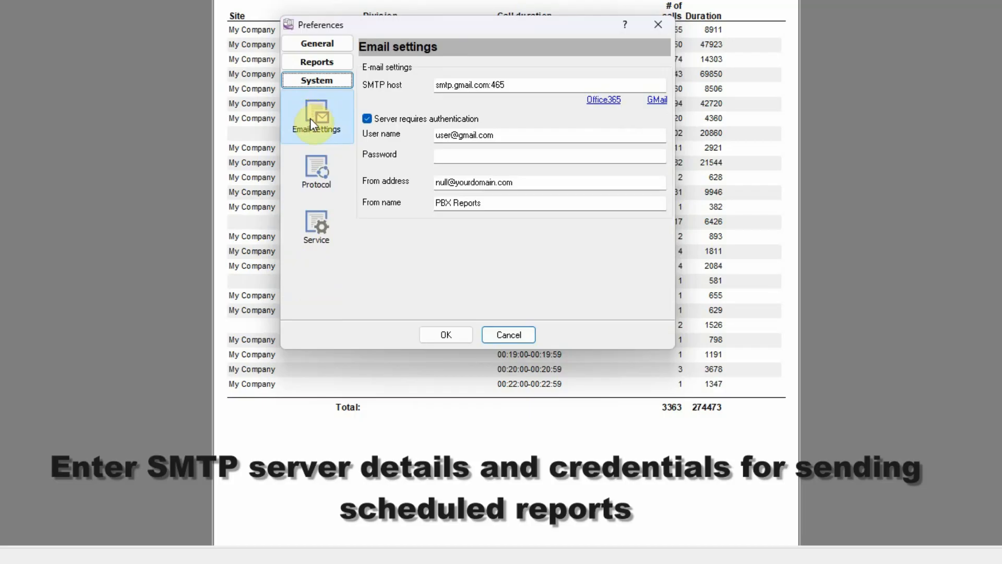
# Step: Turn on logging of program messages in the protocol preferences, and view the service controls
pyautogui.click(309, 167)
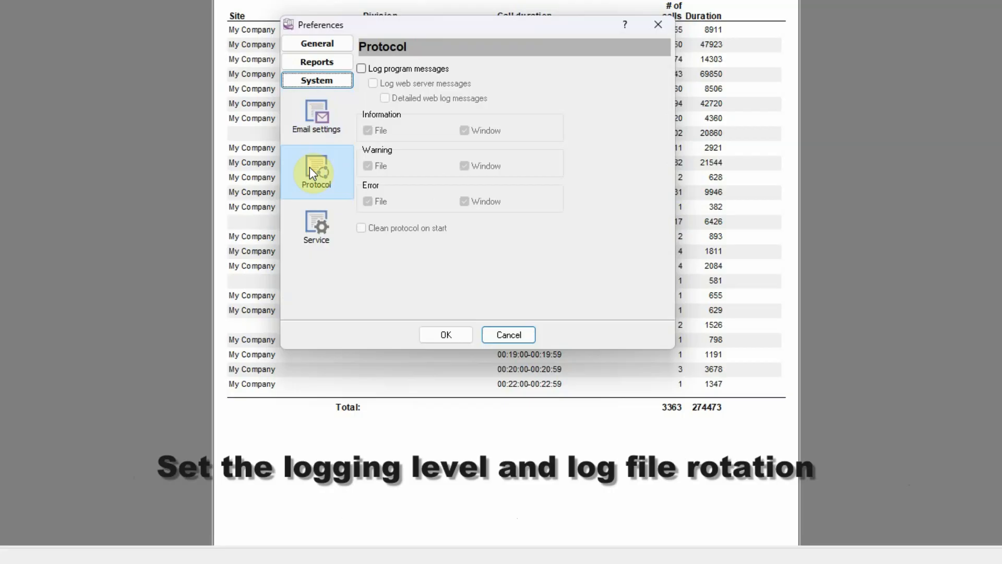
pyautogui.click(361, 69)
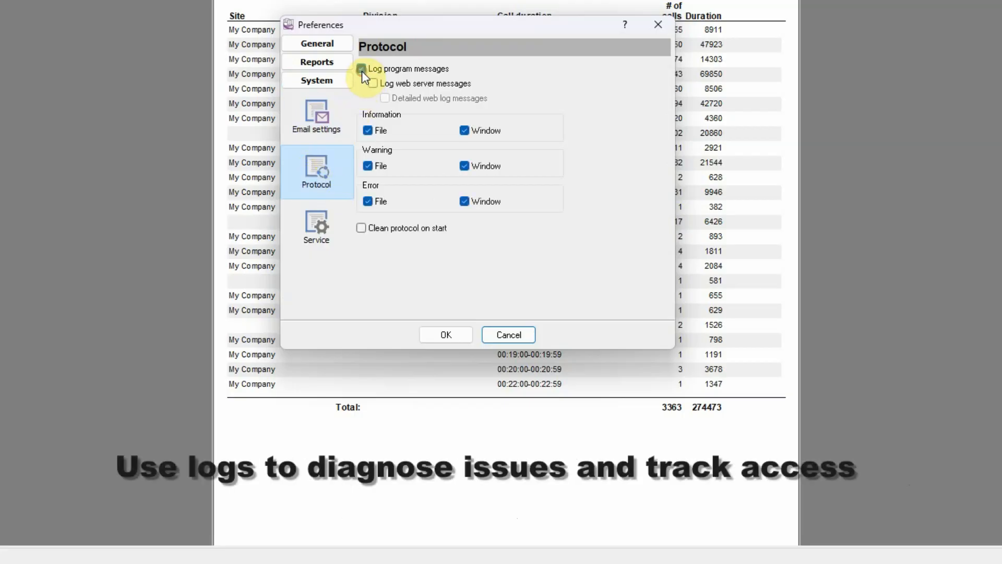
pyautogui.click(464, 201)
pyautogui.click(464, 166)
pyautogui.click(465, 164)
pyautogui.click(416, 228)
pyautogui.click(416, 227)
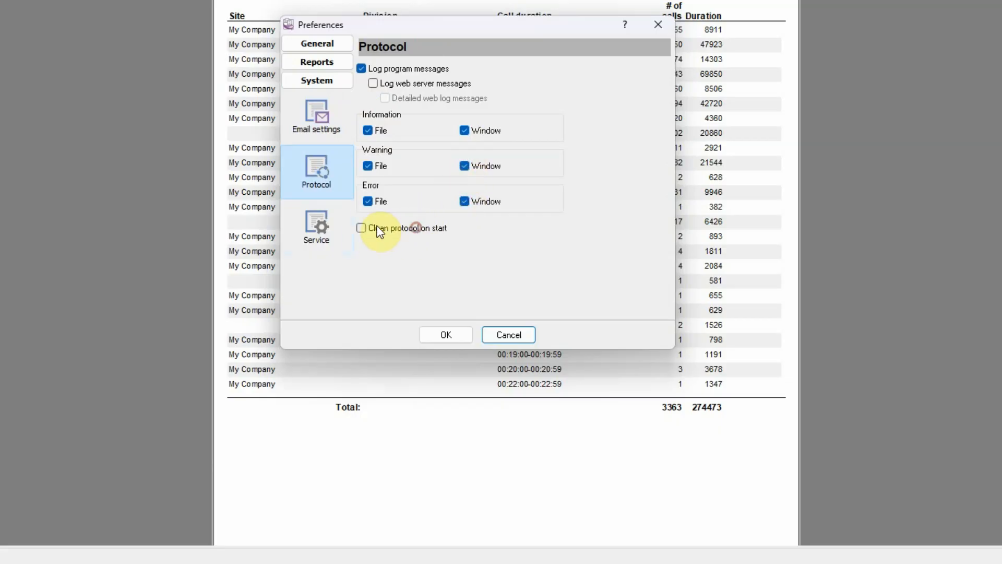
pyautogui.click(320, 224)
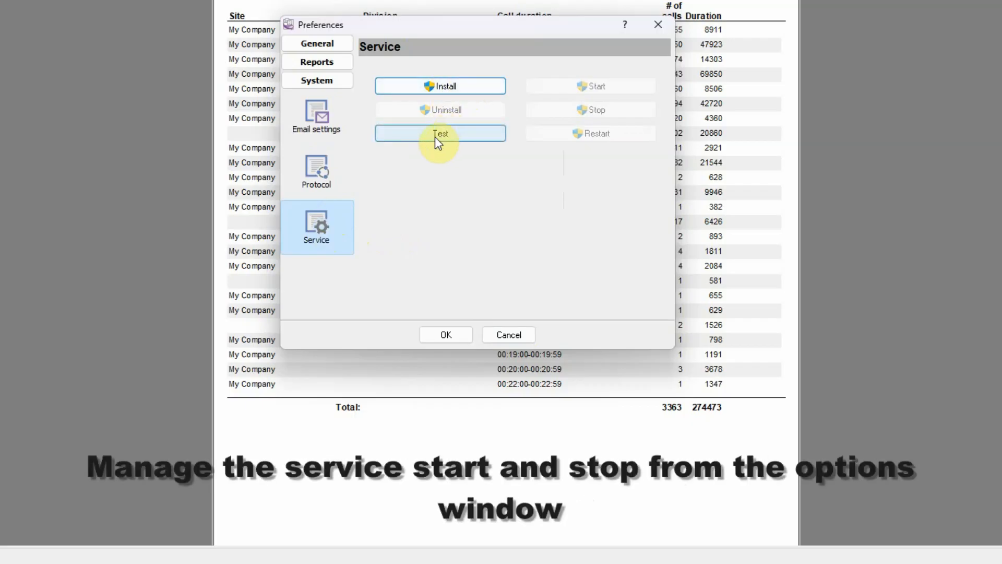
# Step: Activate scheduled reports and import the favorite Traffic reports: Call duration into the included reports
pyautogui.click(334, 62)
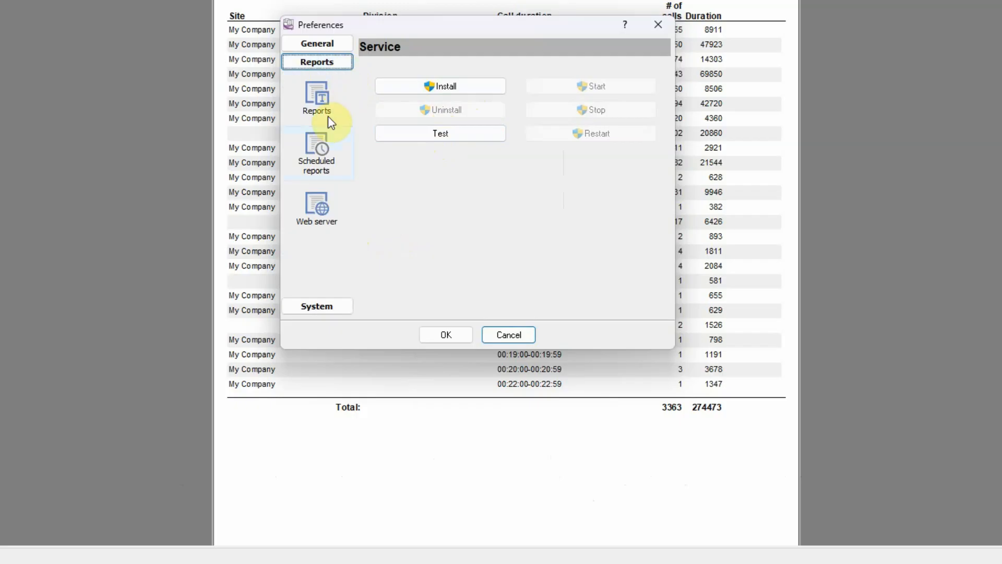
pyautogui.click(321, 144)
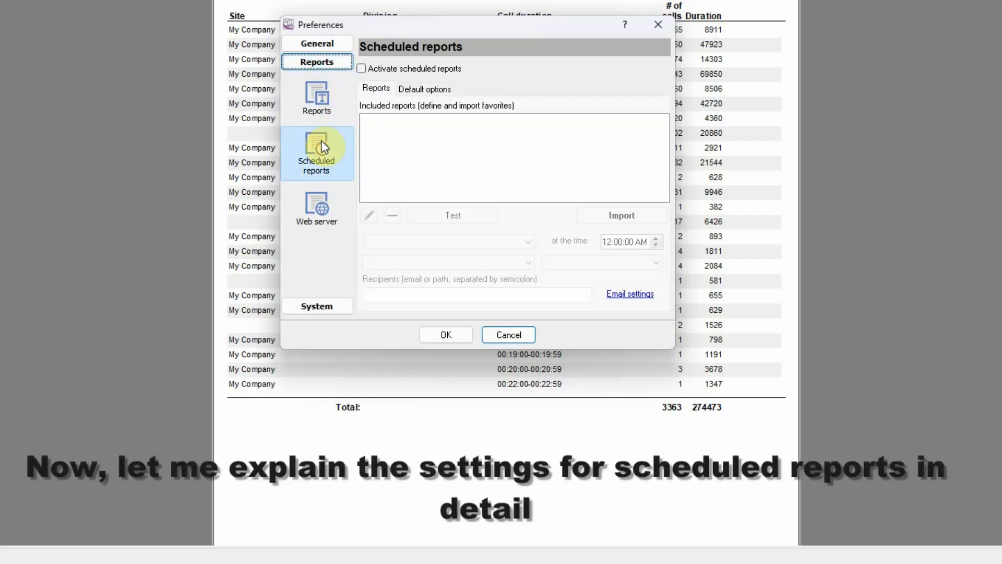
pyautogui.click(361, 69)
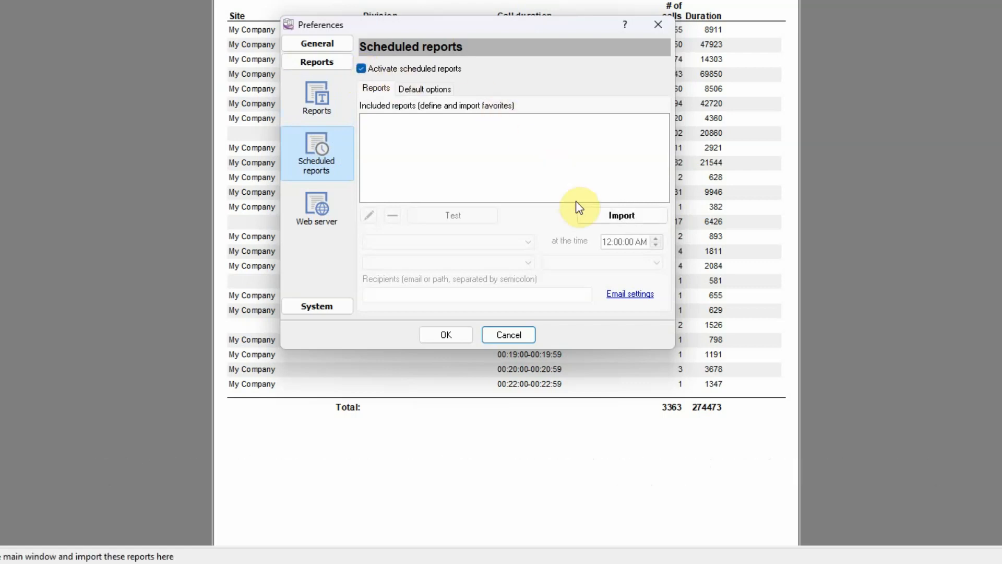
pyautogui.click(593, 212)
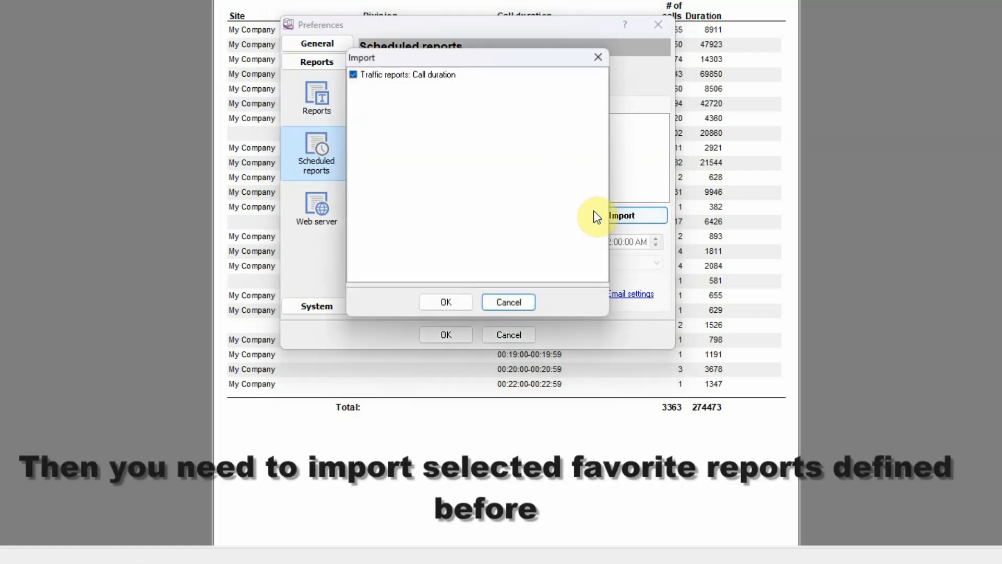
pyautogui.click(420, 81)
pyautogui.click(443, 302)
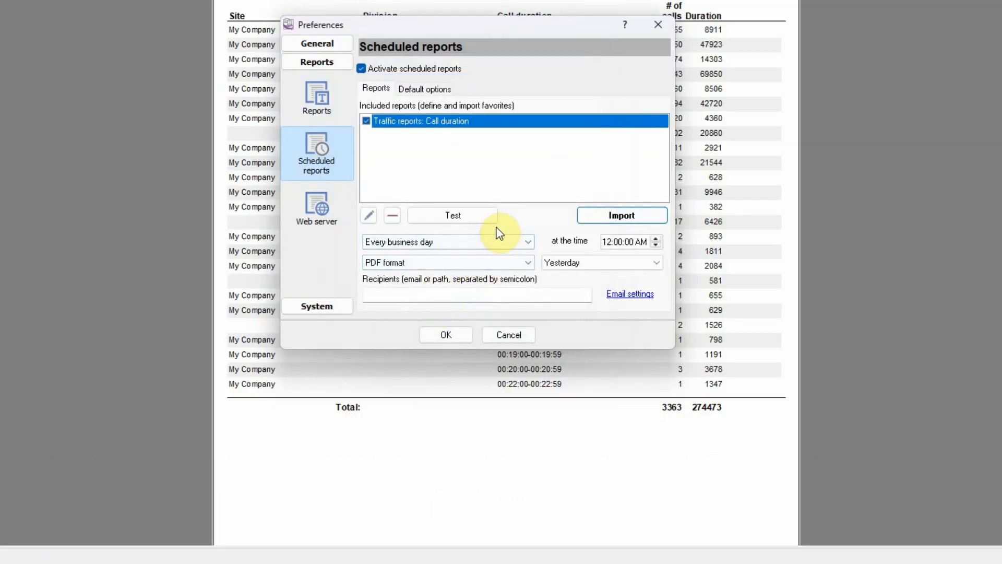
# Step: Edit the imported call duration report so that its title is used in the report
pyautogui.click(368, 216)
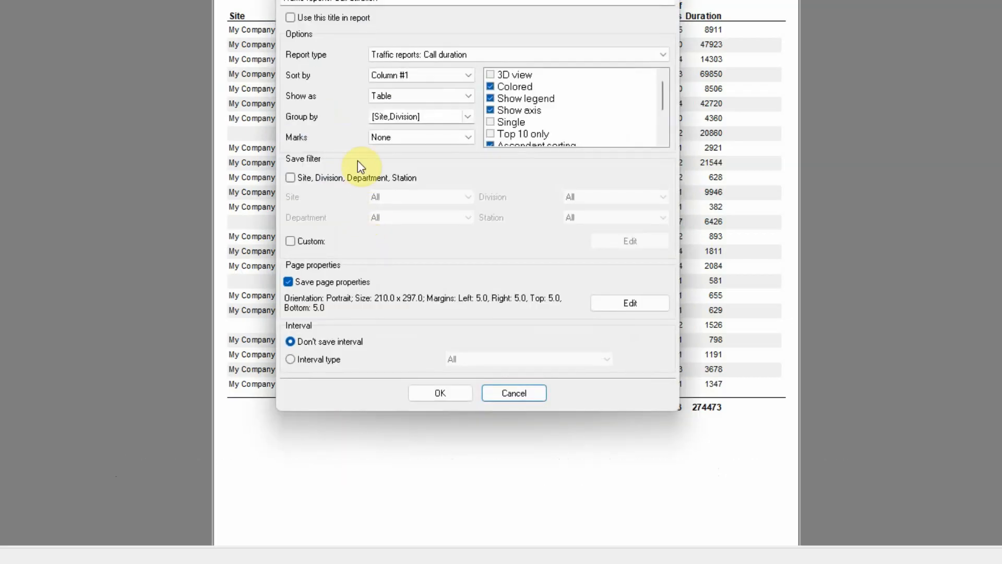
pyautogui.click(332, 18)
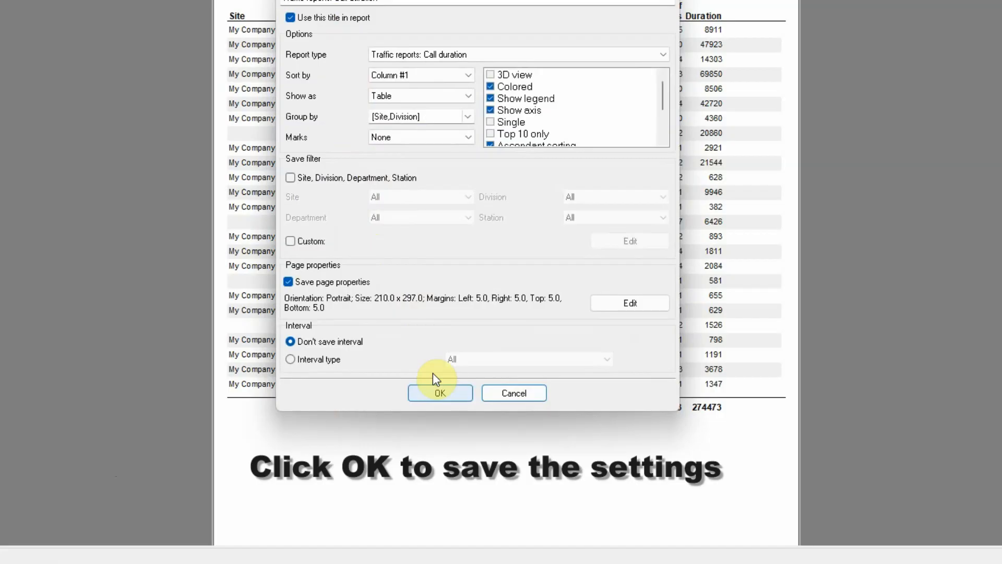
pyautogui.click(439, 393)
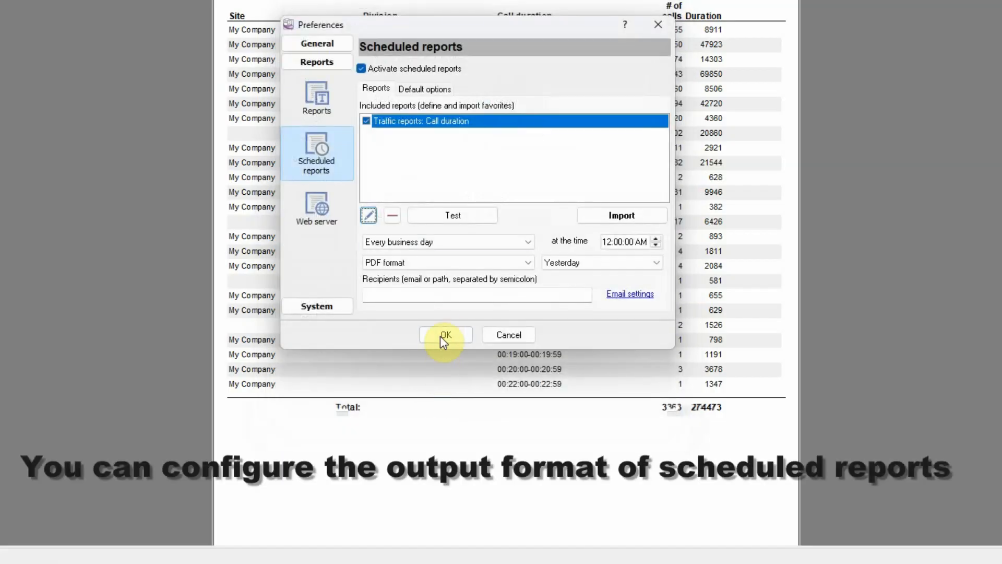
# Step: Choose PDF format as the scheduled report's output and Yesterday as its reporting interval
pyautogui.click(442, 263)
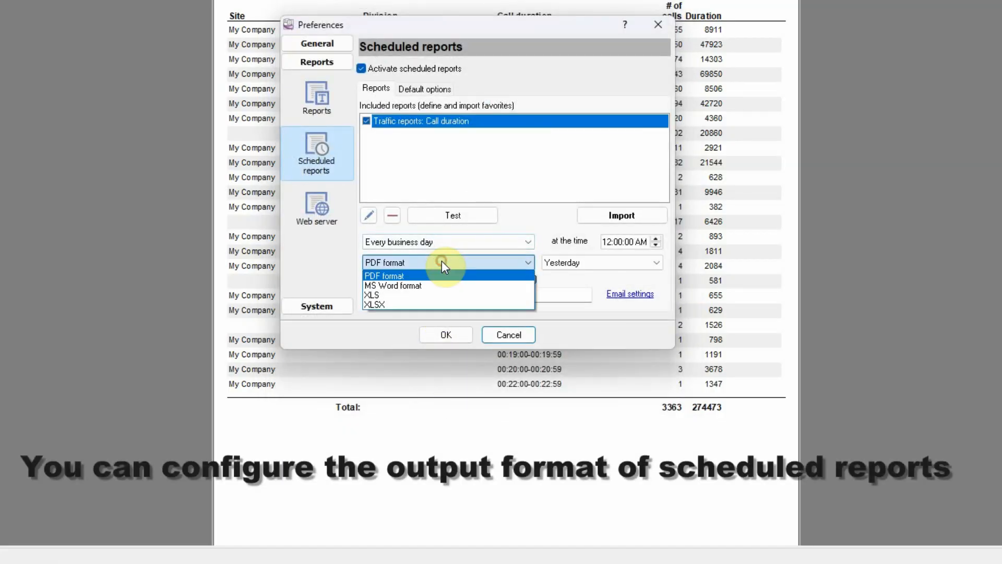
pyautogui.click(395, 276)
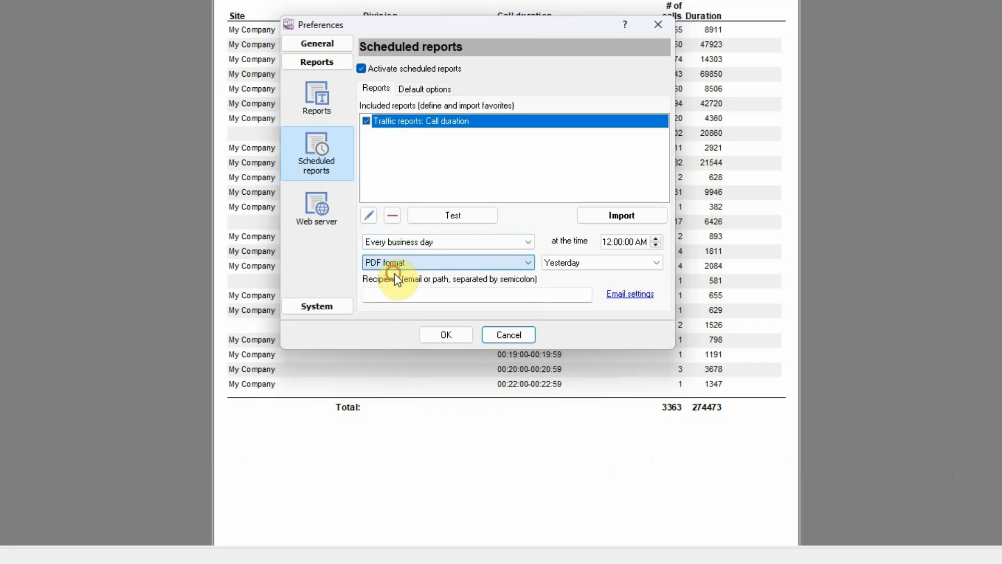
pyautogui.click(585, 263)
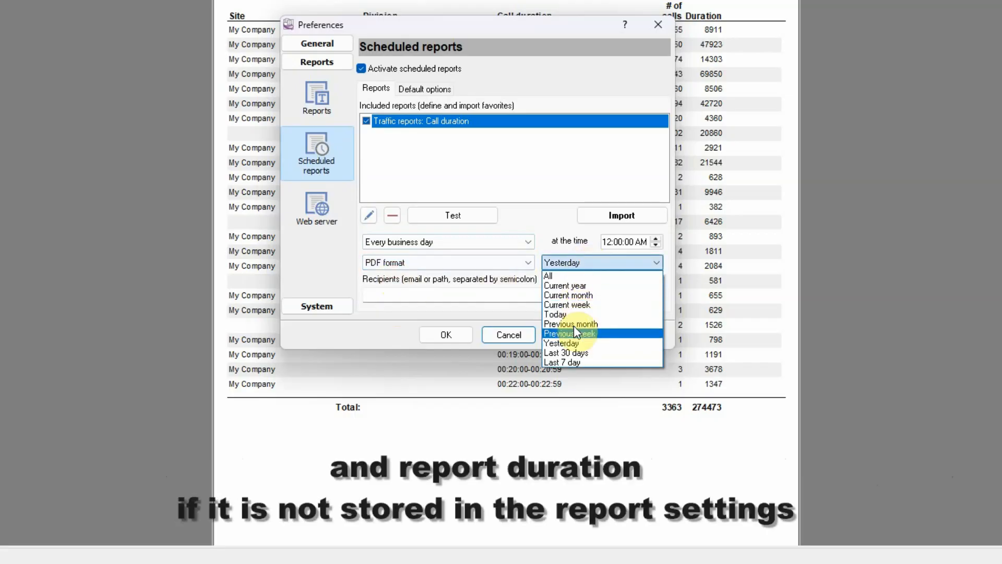
pyautogui.click(573, 345)
# Step: Enter the folder \\server\pbxreports\ and the administrator's e-mail address as the scheduled report's recipients, separated by a semicolon
pyautogui.click(431, 294)
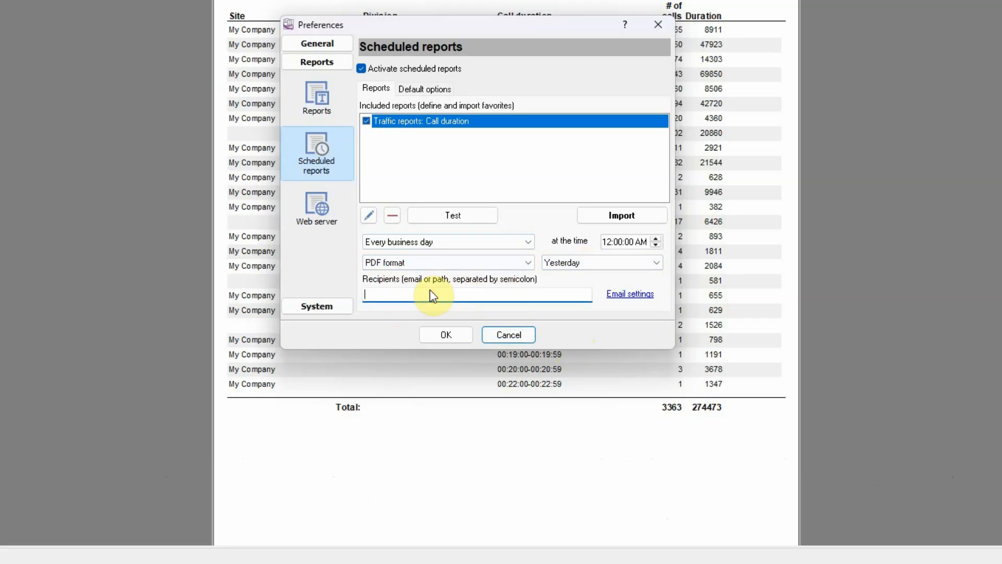
pyautogui.write('\\server\\pbxreports\\')
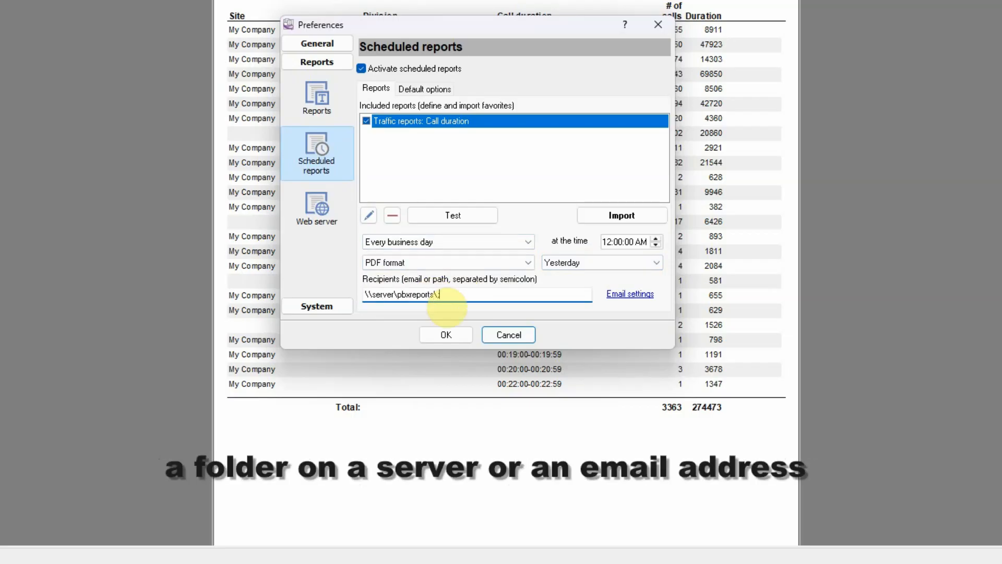
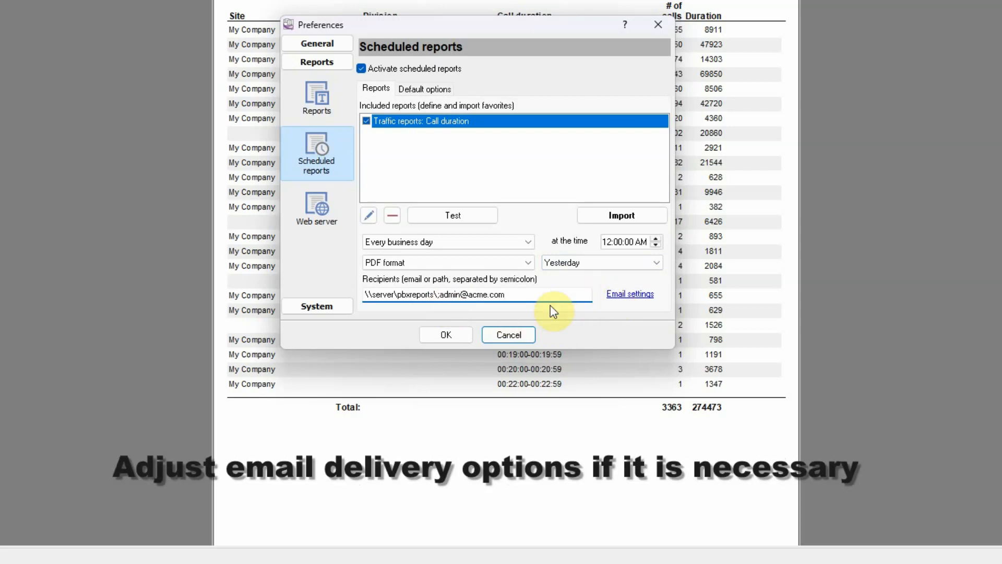
# Step: Enable the HTTP server in the web server preferences and check its listen port and default page
pyautogui.click(324, 210)
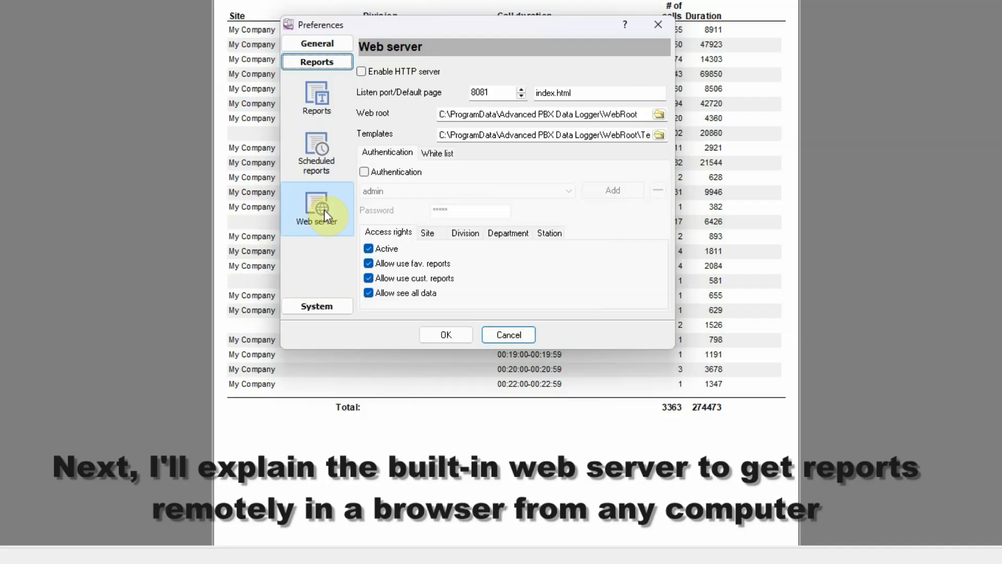
pyautogui.click(377, 72)
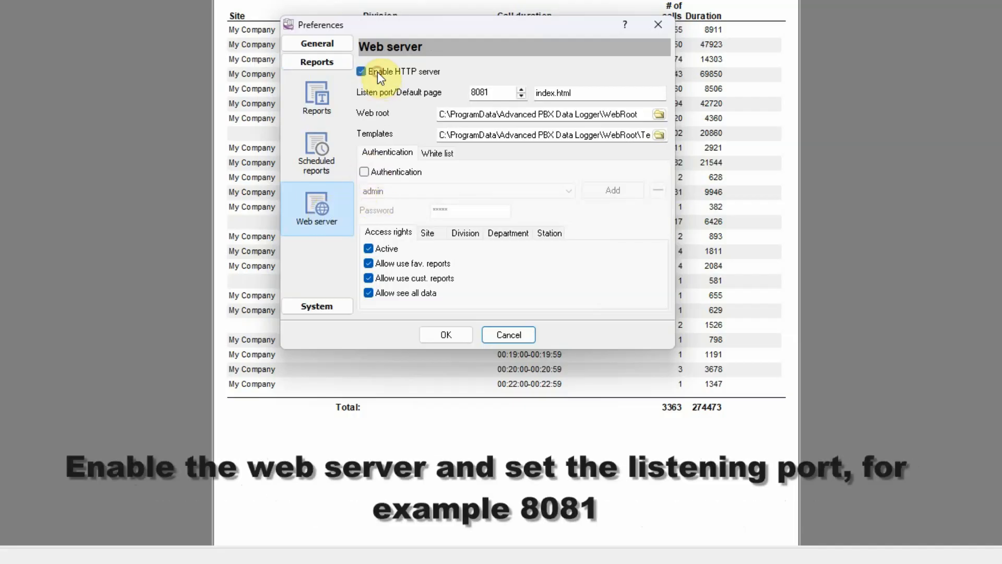
pyautogui.click(492, 93)
pyautogui.click(579, 92)
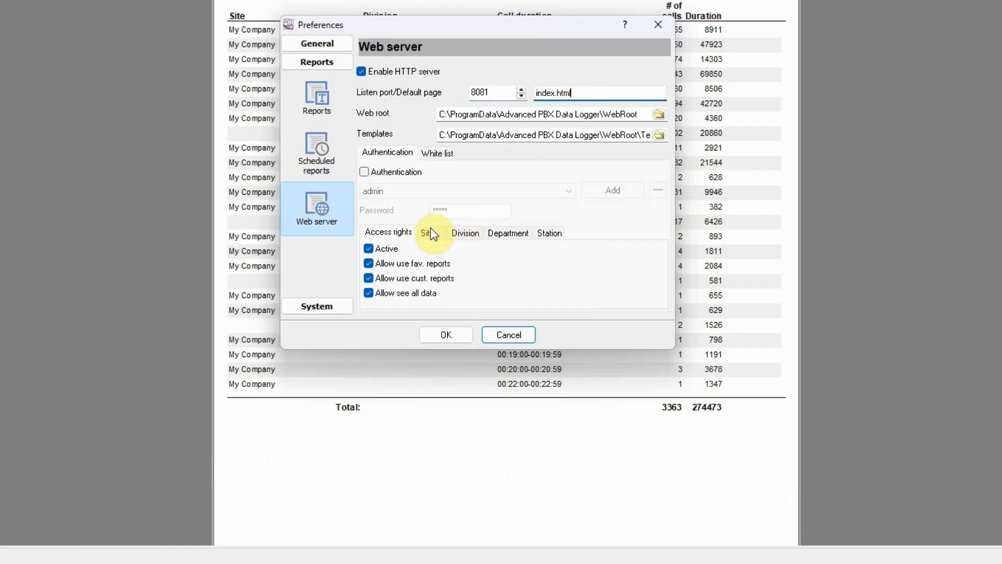
# Step: Enable authentication for the web server and enter a new password for the admin user
pyautogui.click(385, 173)
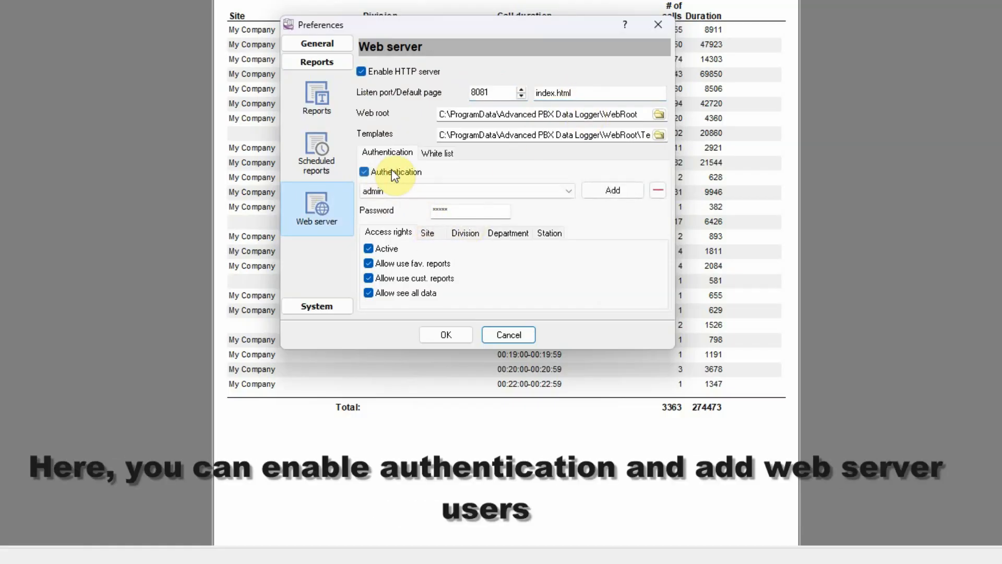
pyautogui.click(566, 189)
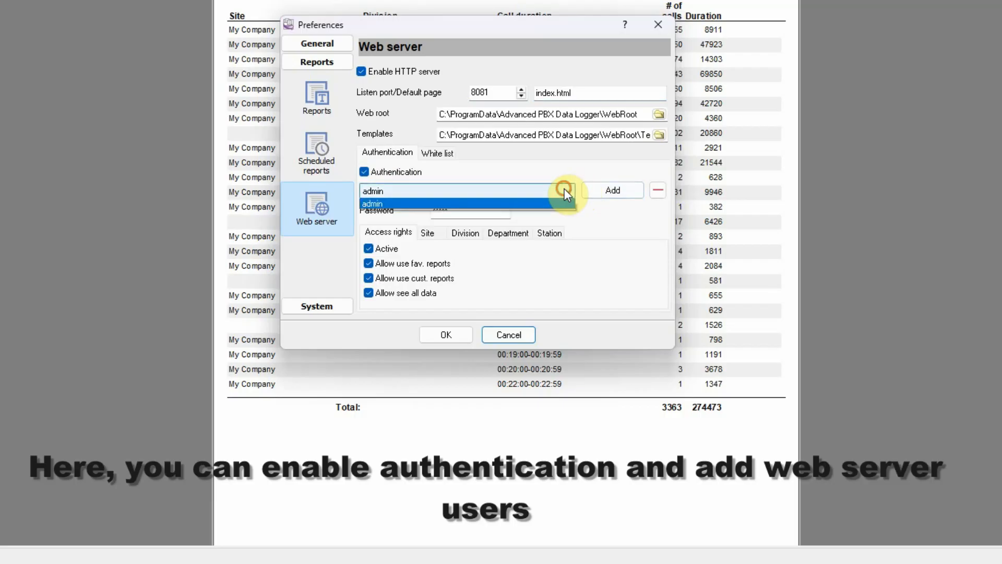
pyautogui.click(566, 189)
pyautogui.click(462, 209)
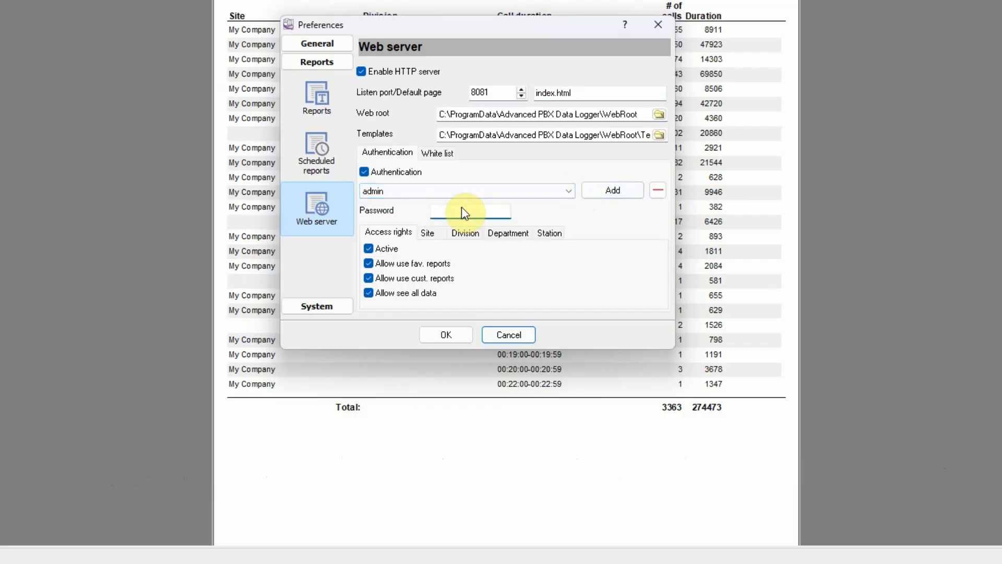
pyautogui.write('123')
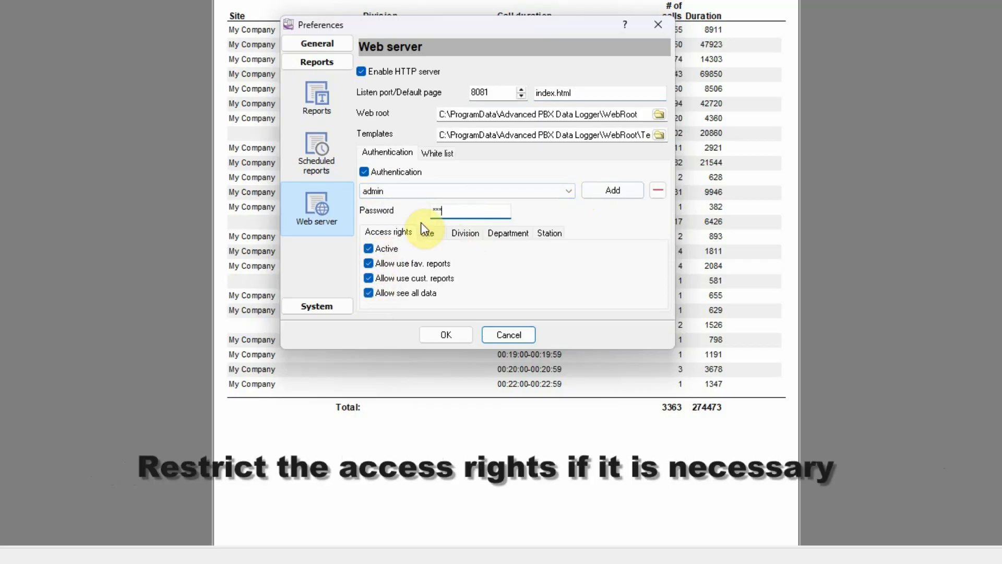
# Step: Review the admin user's site, division, department and station access lists, and save the preferences
pyautogui.click(429, 233)
pyautogui.click(464, 234)
pyautogui.click(507, 234)
pyautogui.click(549, 233)
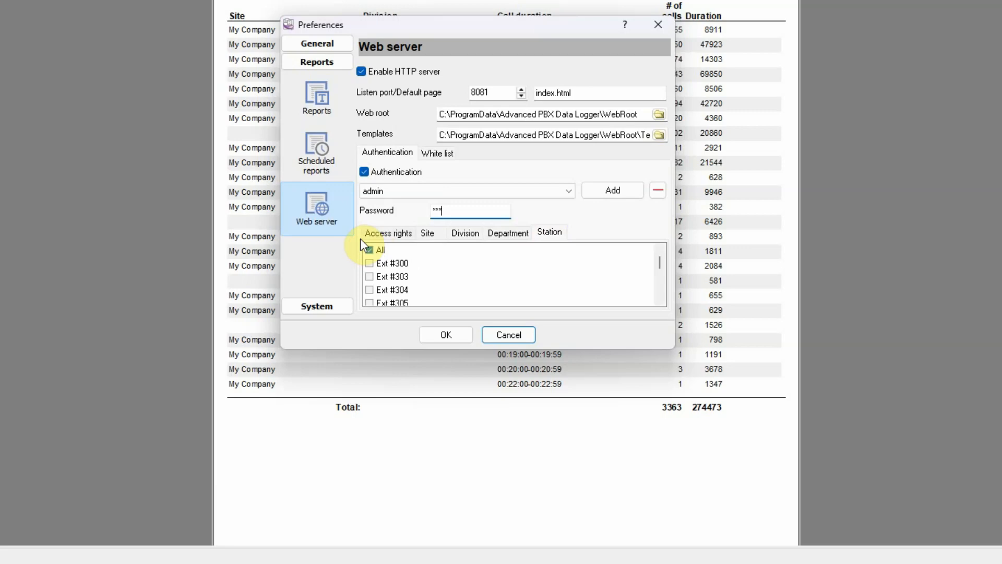
pyautogui.click(374, 236)
pyautogui.click(447, 333)
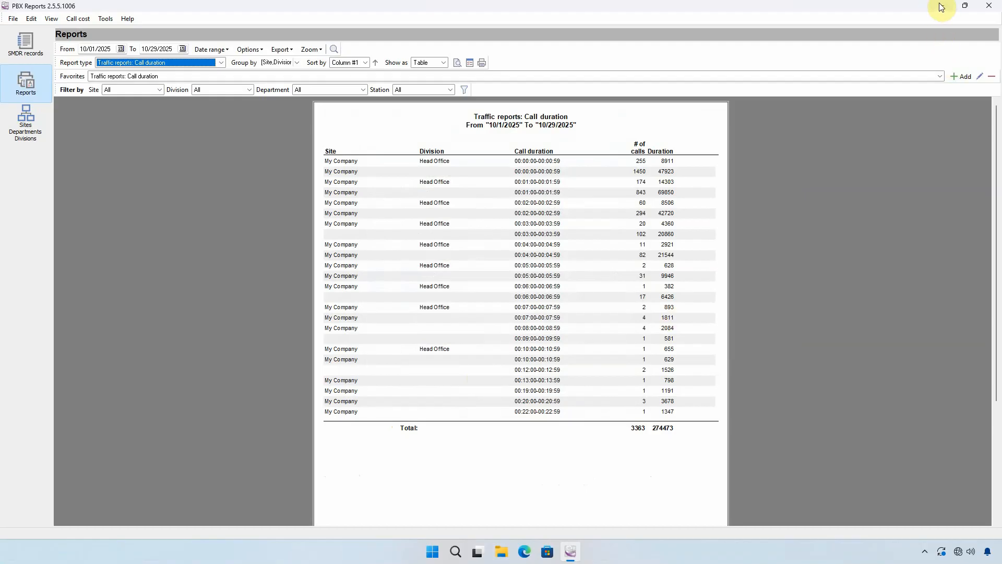
# Step: Minimize PBX Reports, switch to Microsoft Edge and load the report server at 127.0.0.1:8081
pyautogui.click(941, 6)
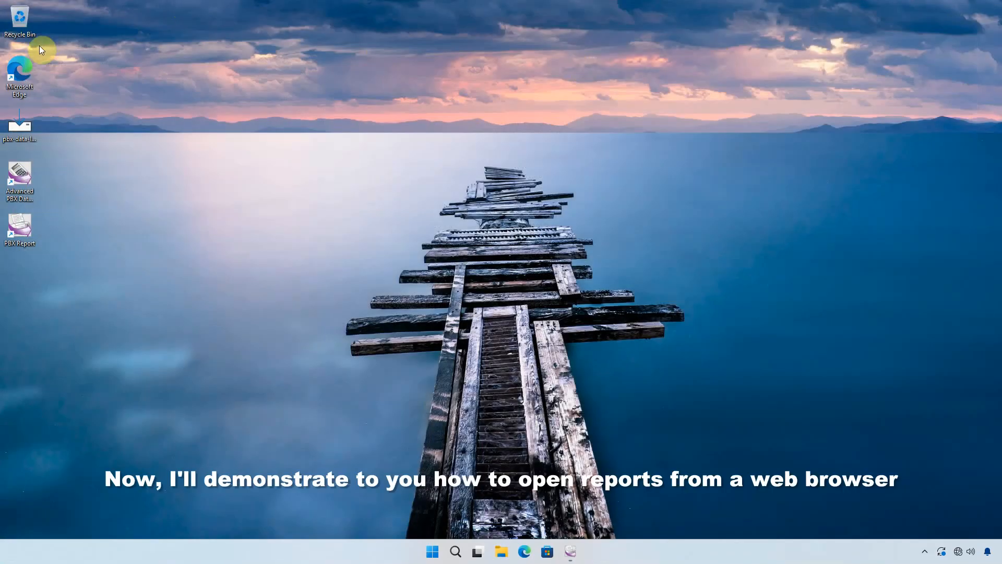
pyautogui.doubleClick(27, 69)
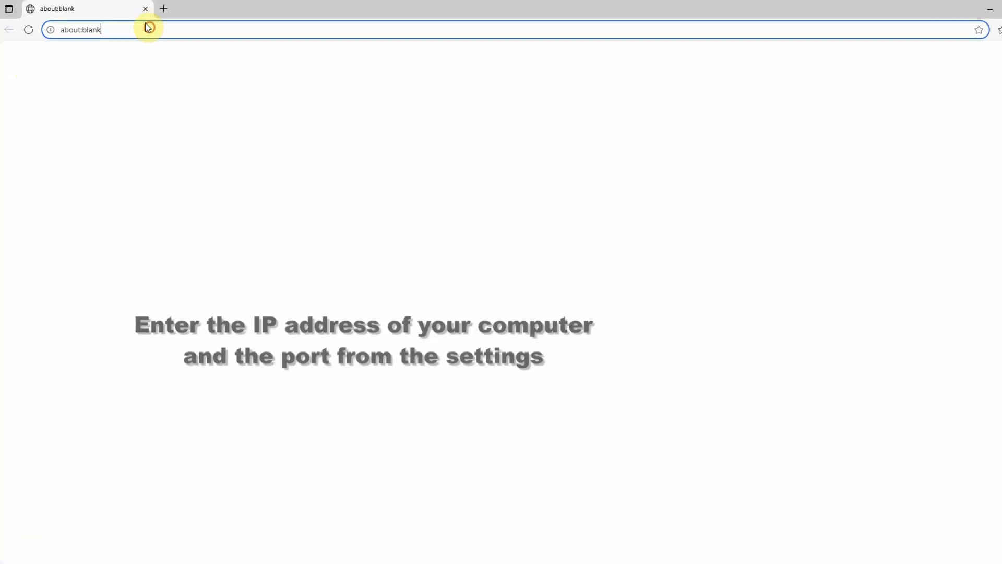
pyautogui.write('127.0.0.1:8')
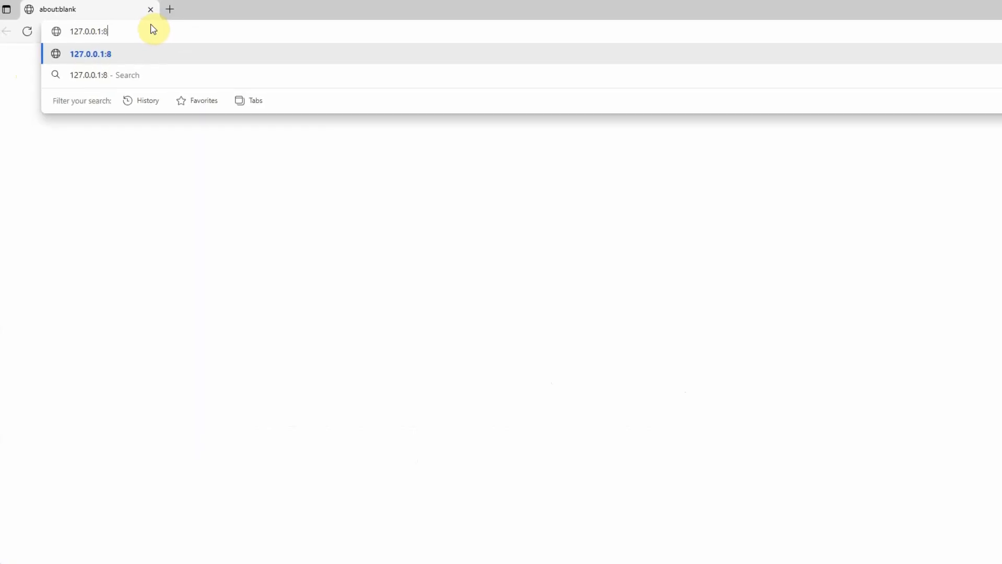
pyautogui.write('081')
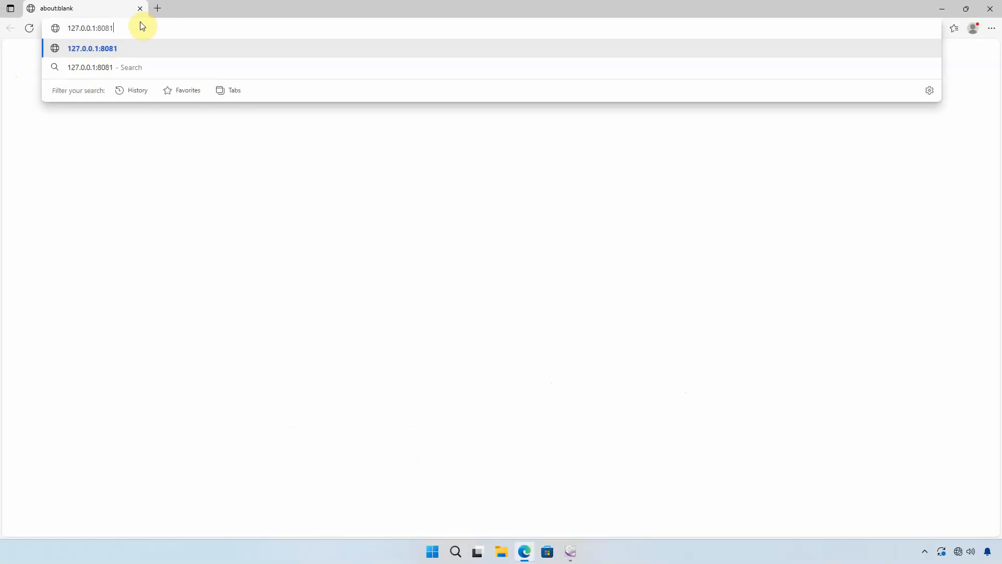
pyautogui.press('Return')
# Step: Sign in to the report server as admin with the account password, and decline saving the password in the browser
pyautogui.write('admin')
pyautogui.press('Tab')
pyautogui.write('123')
pyautogui.click(518, 128)
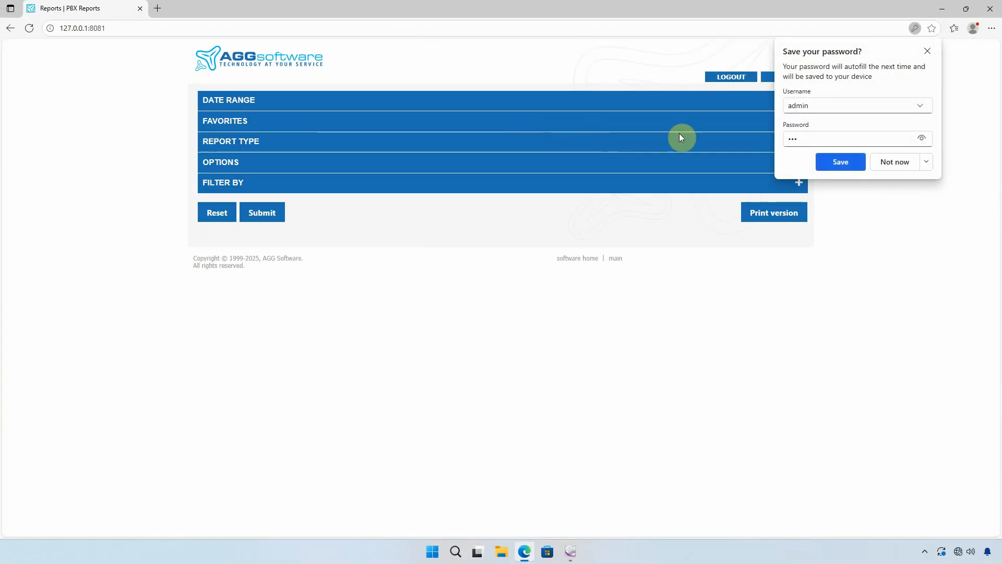
pyautogui.click(895, 163)
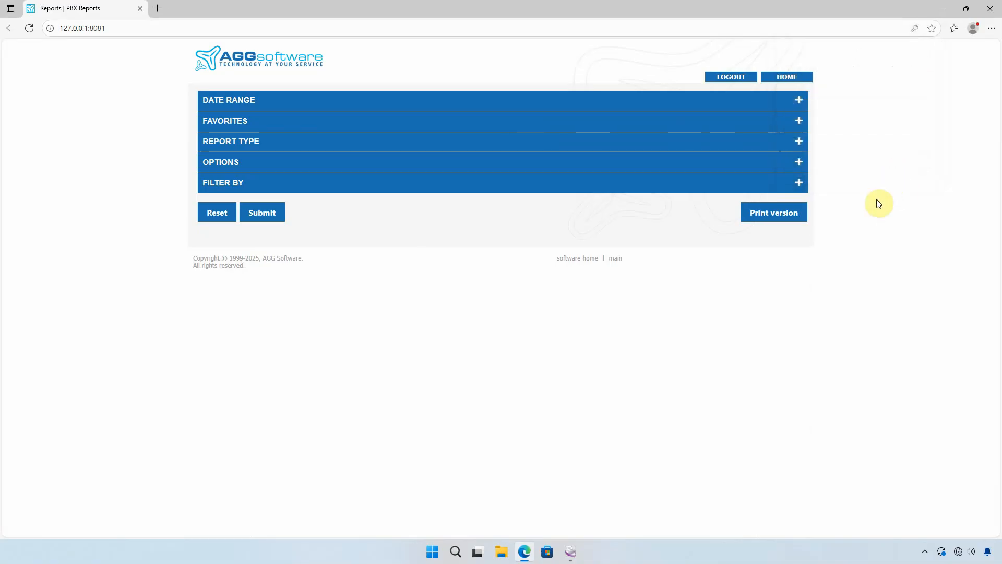
# Step: Set the web report's date range to Current month
pyautogui.click(604, 97)
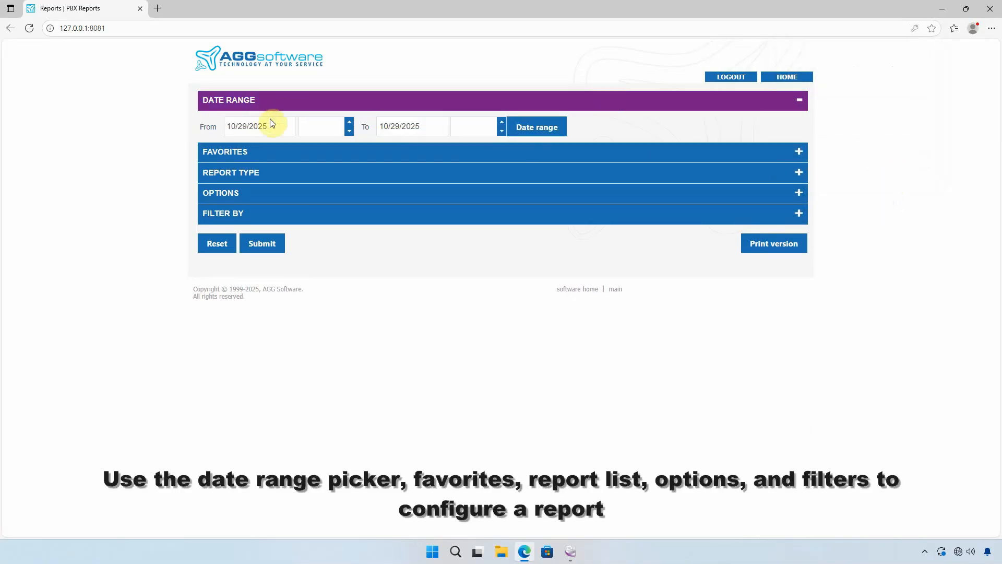
pyautogui.click(533, 128)
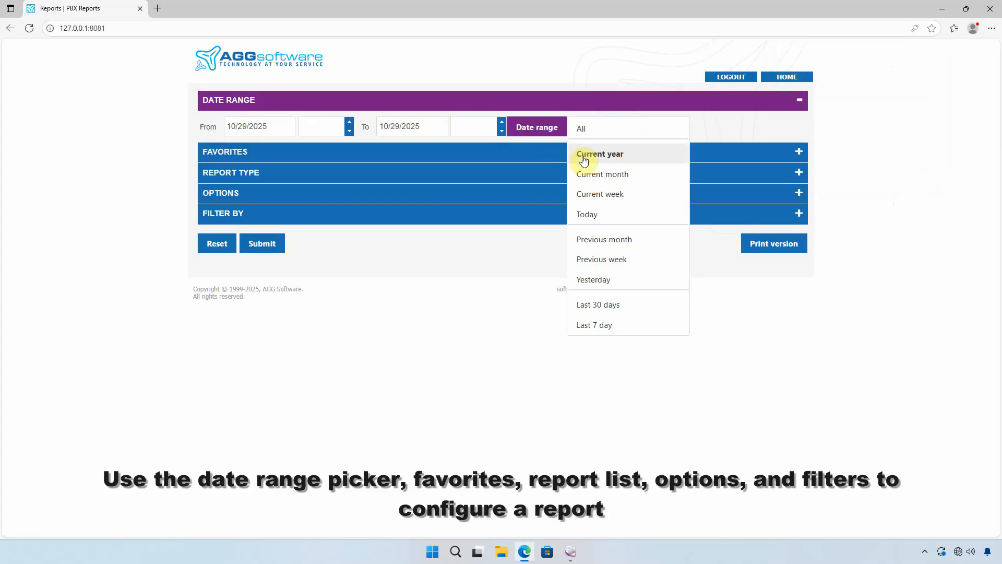
pyautogui.click(621, 176)
# Step: Examine the web report's favorites, report type, options and filter settings
pyautogui.click(457, 151)
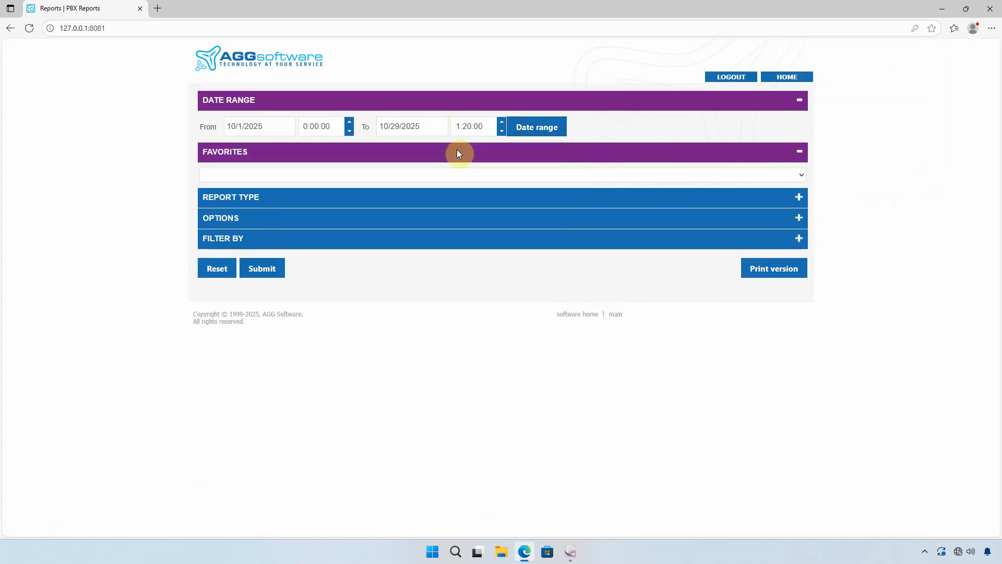
pyautogui.click(444, 175)
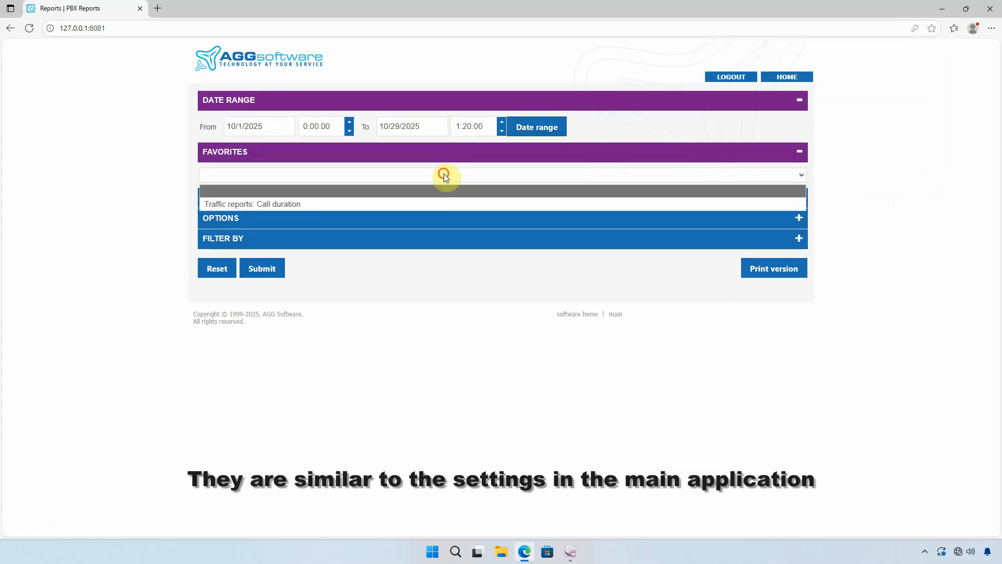
pyautogui.click(444, 177)
pyautogui.click(393, 196)
pyautogui.click(313, 222)
pyautogui.click(314, 222)
pyautogui.click(331, 369)
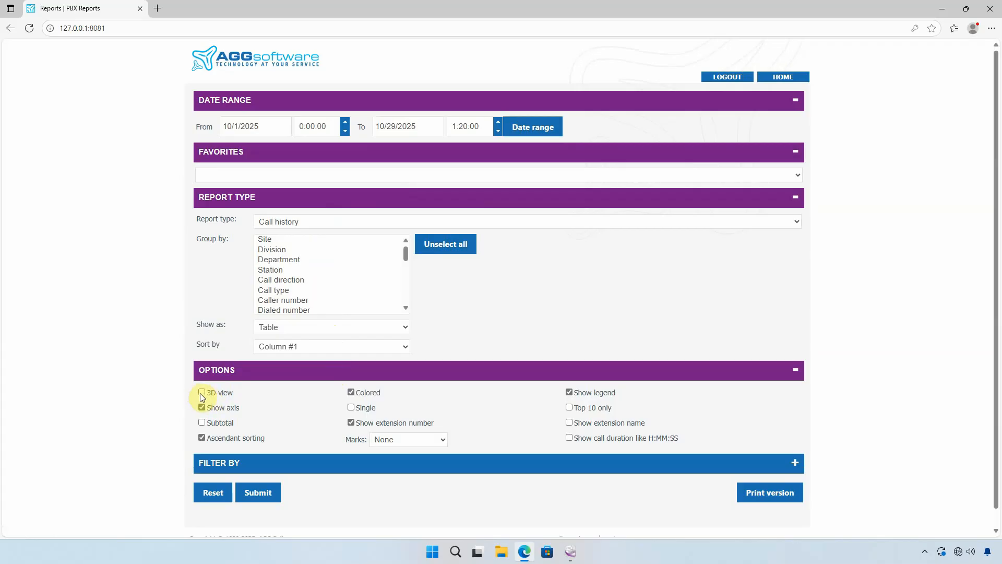
pyautogui.click(318, 368)
pyautogui.click(309, 389)
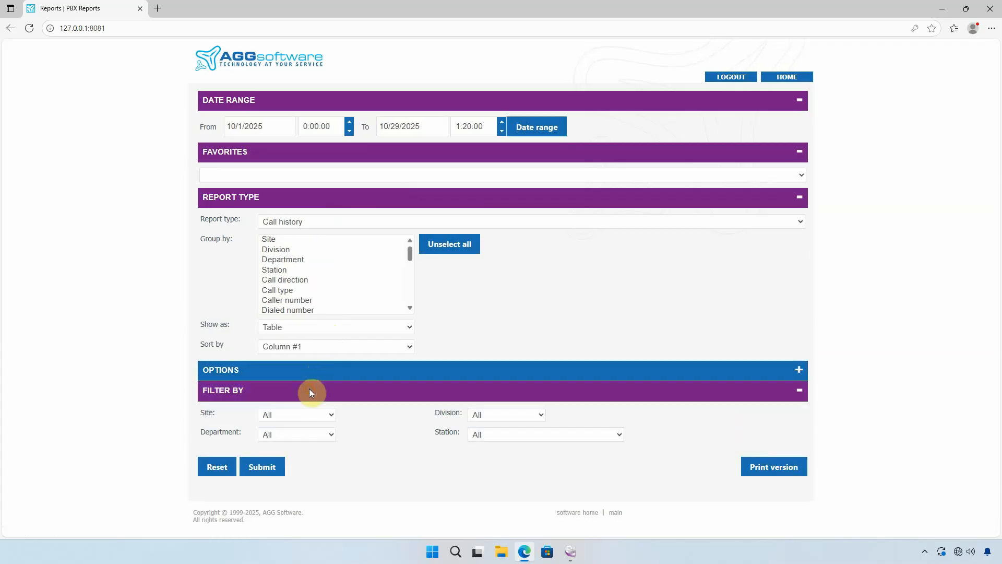
pyautogui.click(284, 414)
pyautogui.click(284, 412)
pyautogui.click(288, 397)
# Step: Generate the Call history web report, look through its records and produce its print version
pyautogui.click(269, 422)
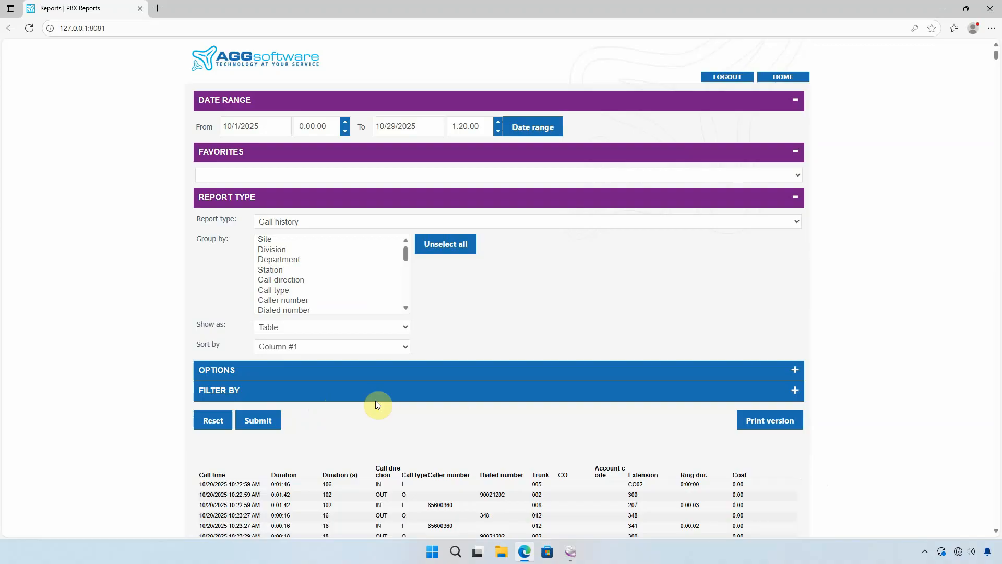
pyautogui.scroll(-6, 375, 400)
pyautogui.scroll(-9, 380, 404)
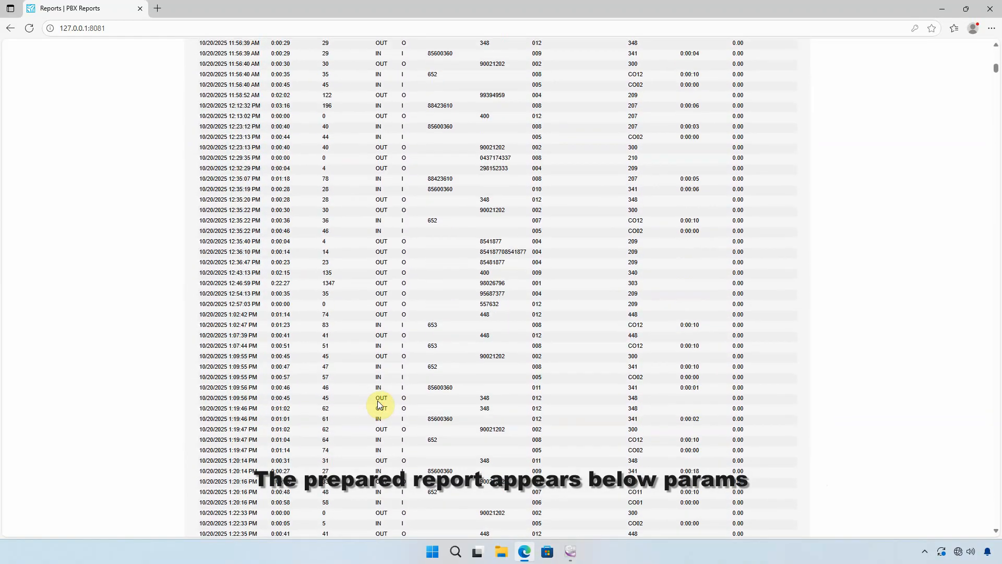
pyautogui.scroll(15, 380, 402)
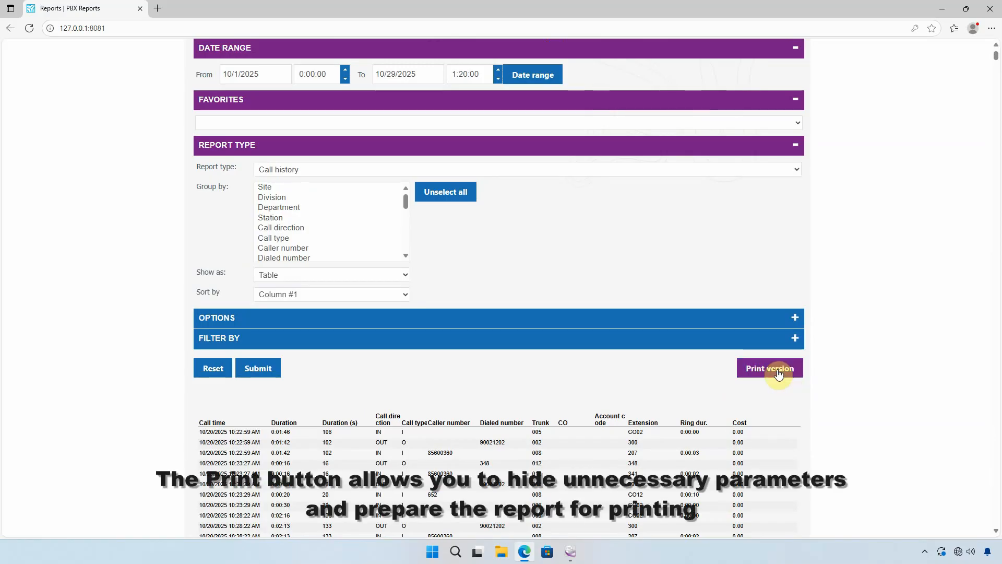
pyautogui.click(778, 374)
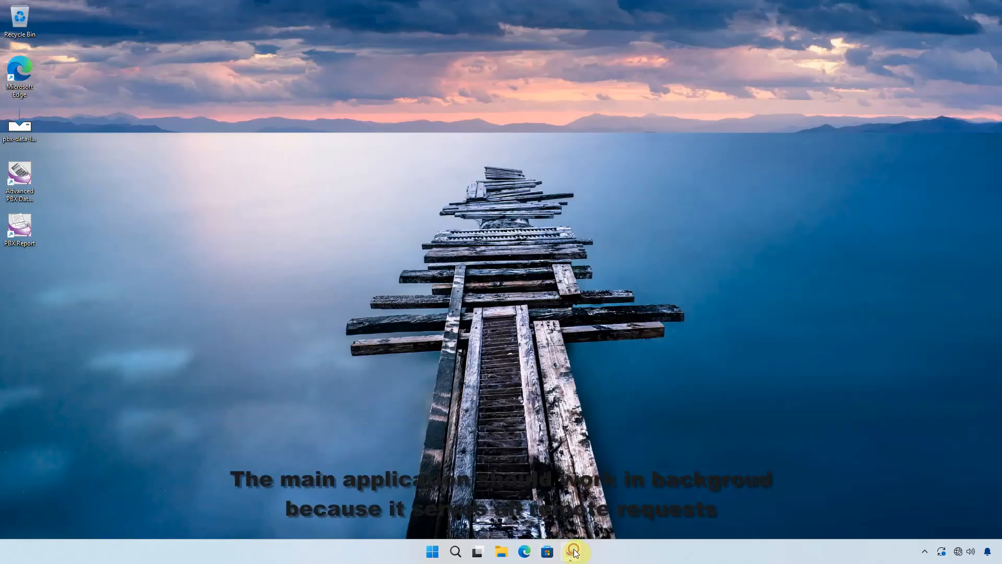
# Step: Switch to PBX Reports and set its window view preferences to minimize at startup and minimize to the tray
pyautogui.click(574, 551)
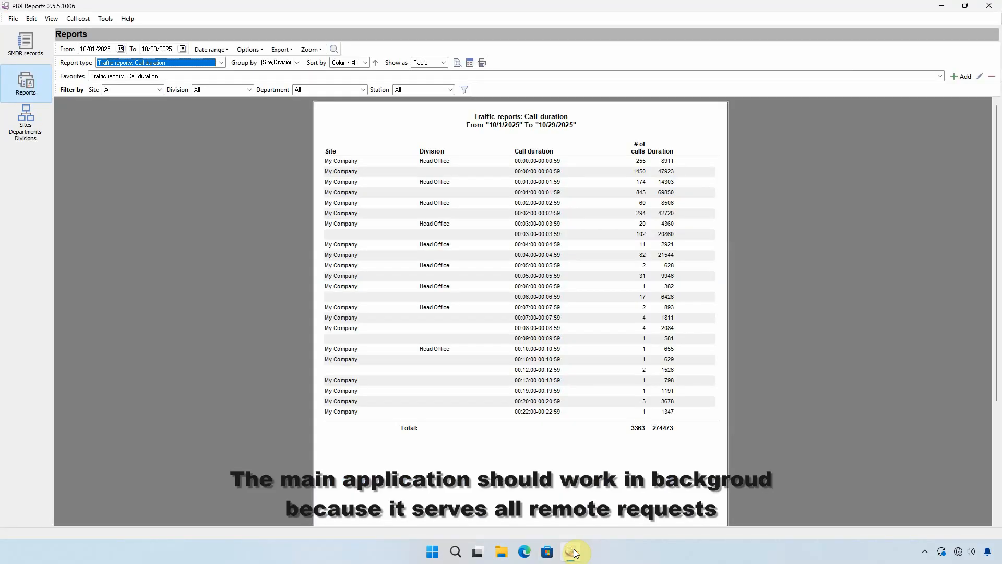
pyautogui.click(18, 40)
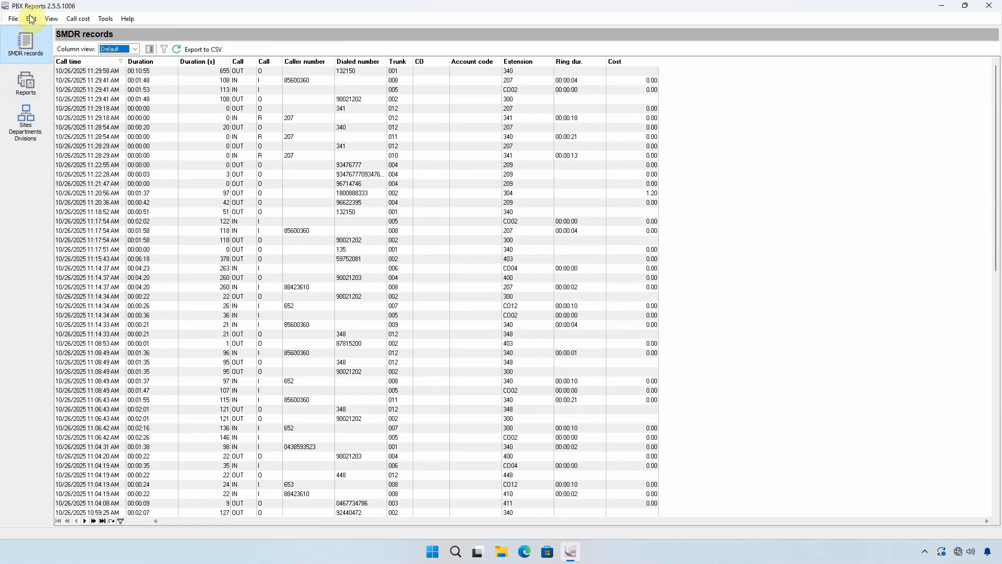
pyautogui.click(31, 20)
pyautogui.click(59, 47)
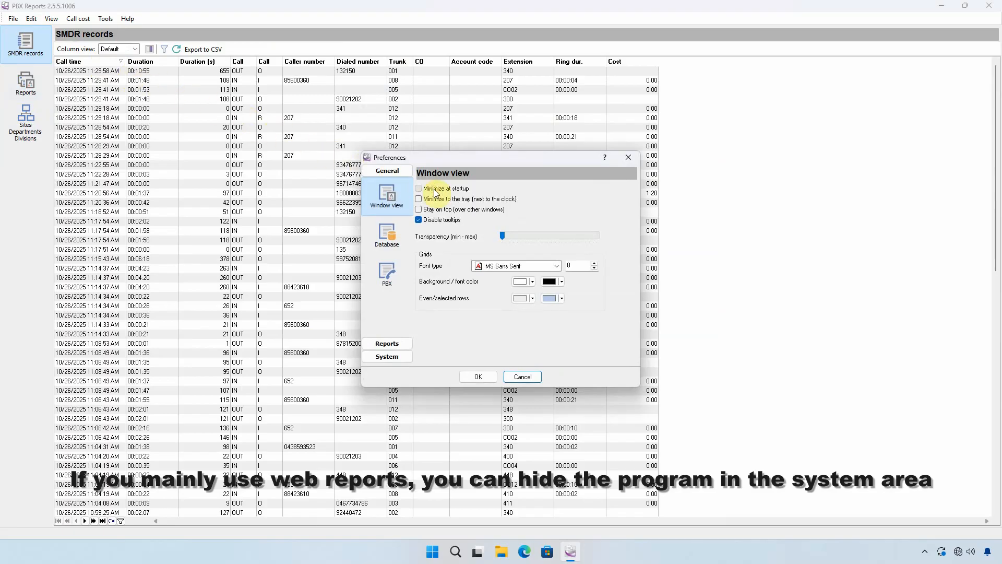
pyautogui.click(434, 199)
pyautogui.click(479, 377)
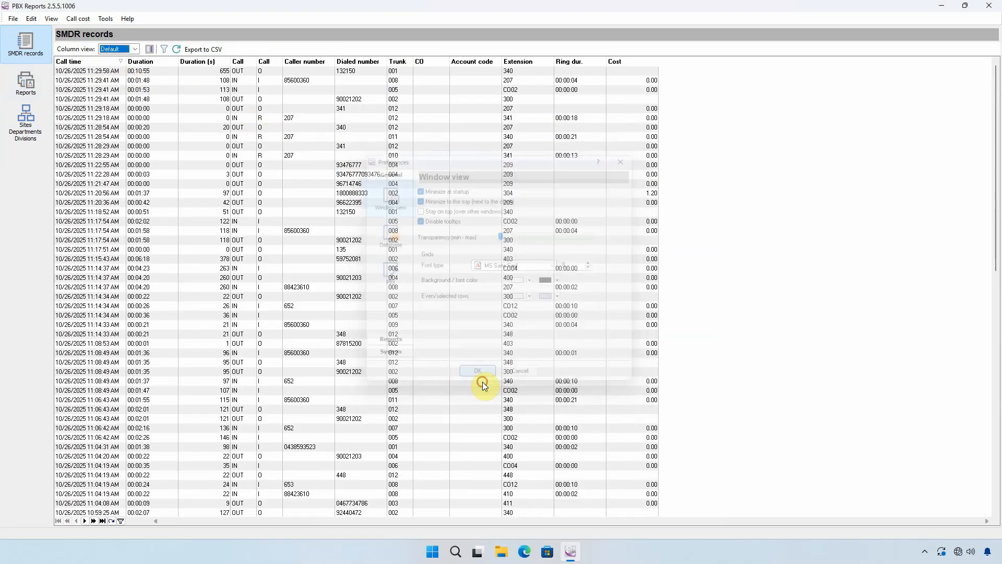
# Step: Minimize PBX Reports to the system tray and restore its window from there
pyautogui.click(948, 6)
pyautogui.click(923, 549)
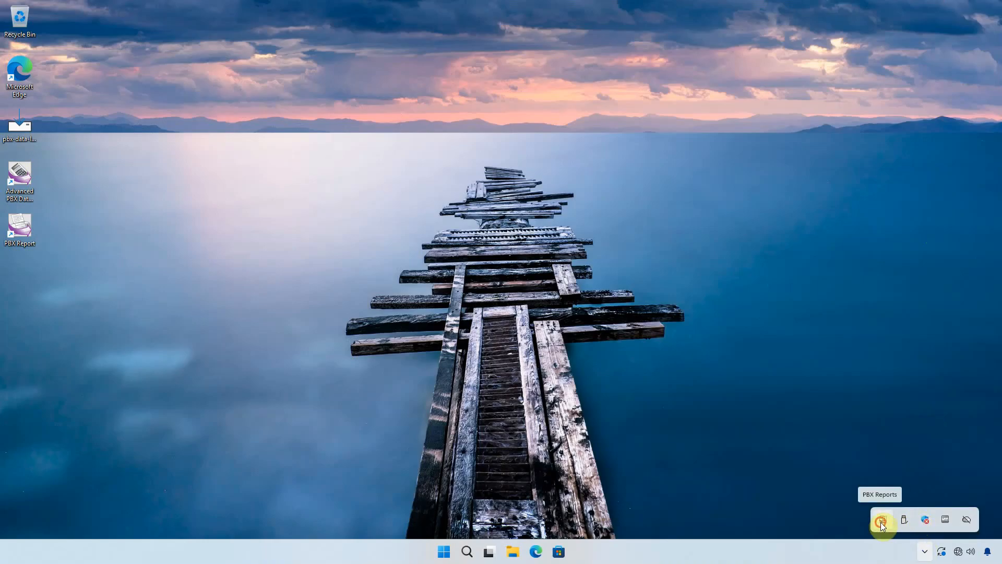
pyautogui.click(881, 522)
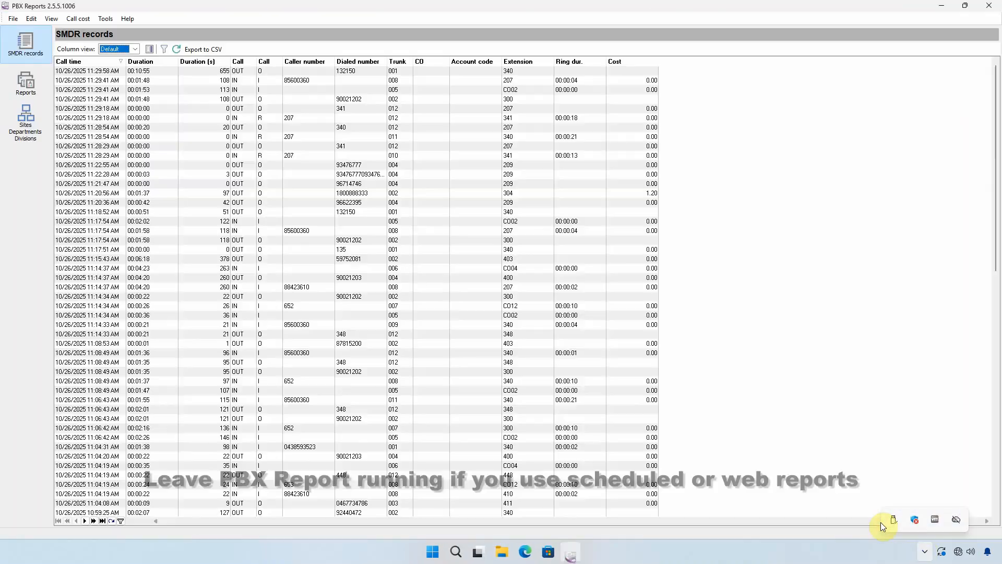
# Step: Exit PBX Reports even though the web server and scheduled reports are enabled
pyautogui.click(992, 7)
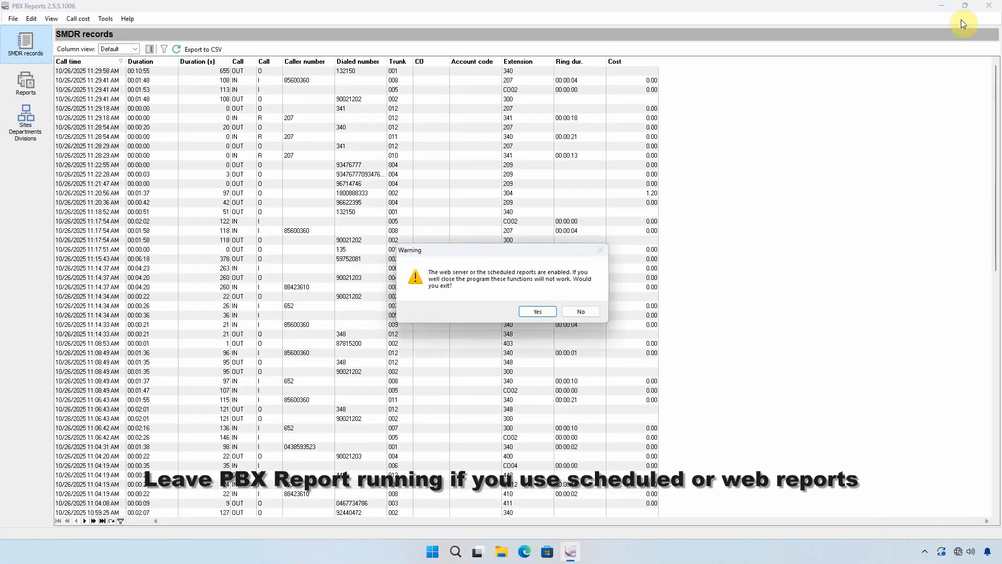
pyautogui.click(538, 312)
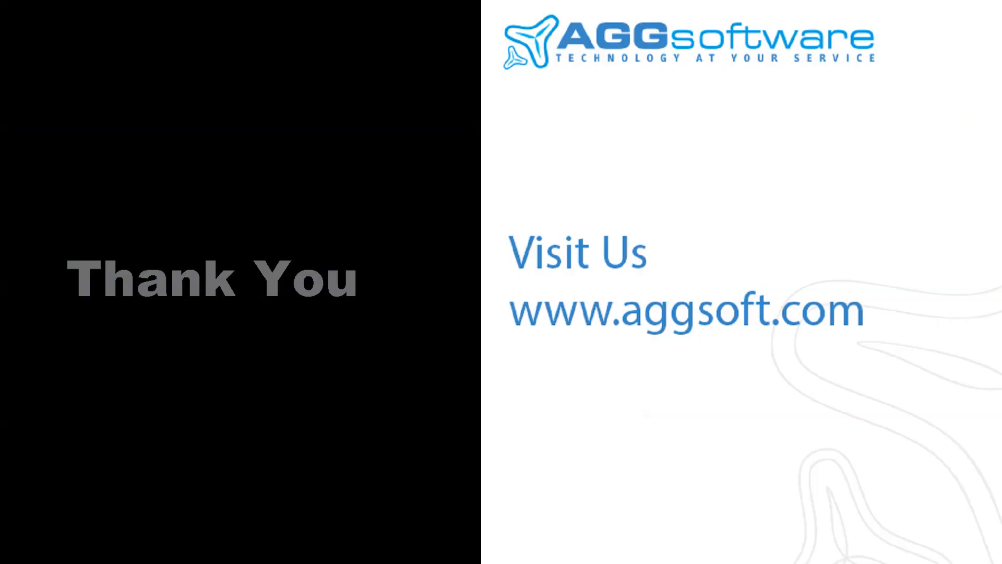